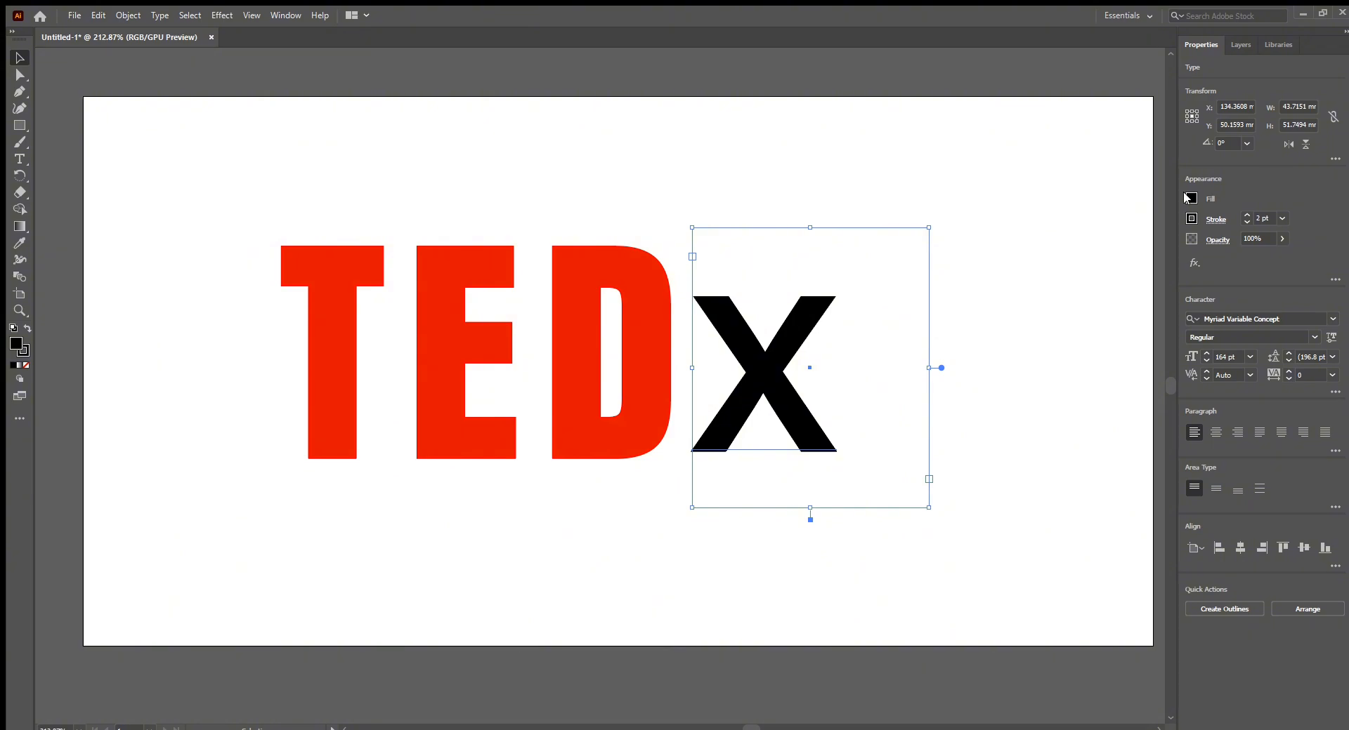
Recolor the x letter with the red of the TED letters for both its fill and its stroke
click(1062, 344)
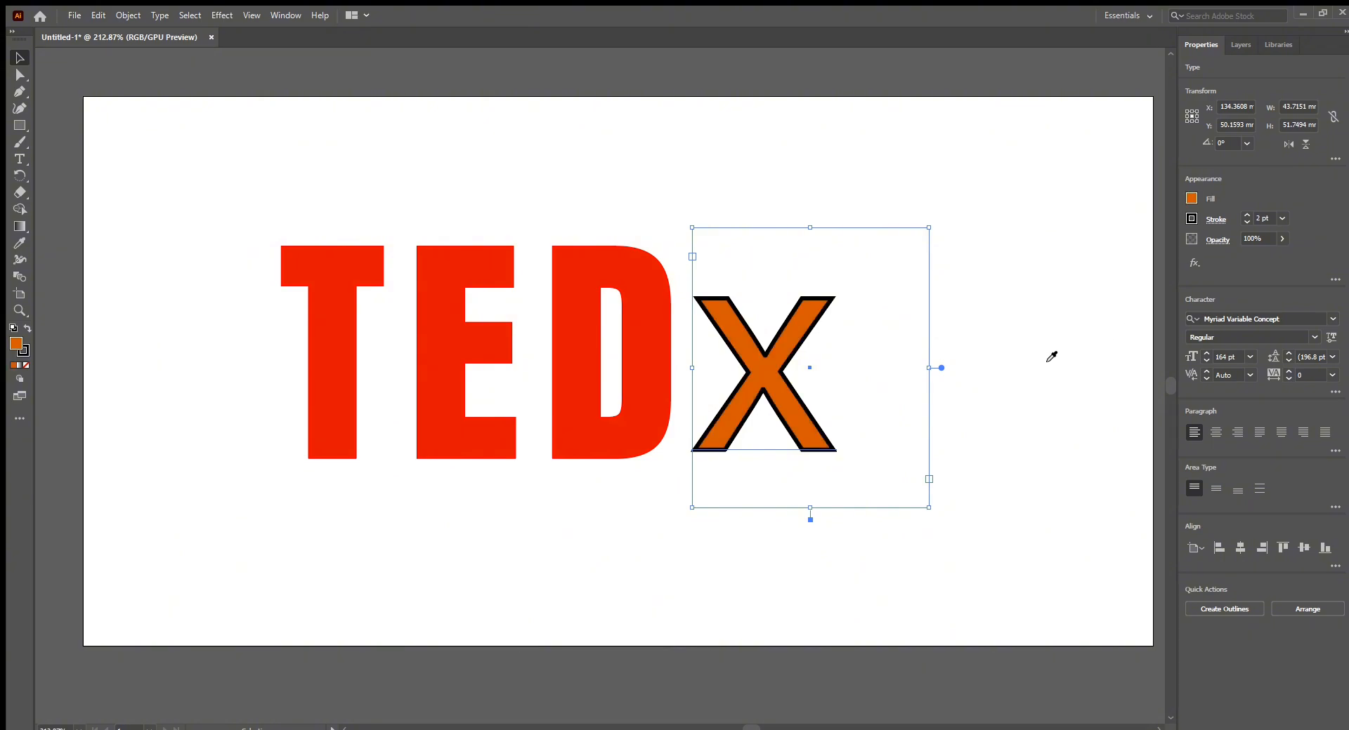
click(1033, 357)
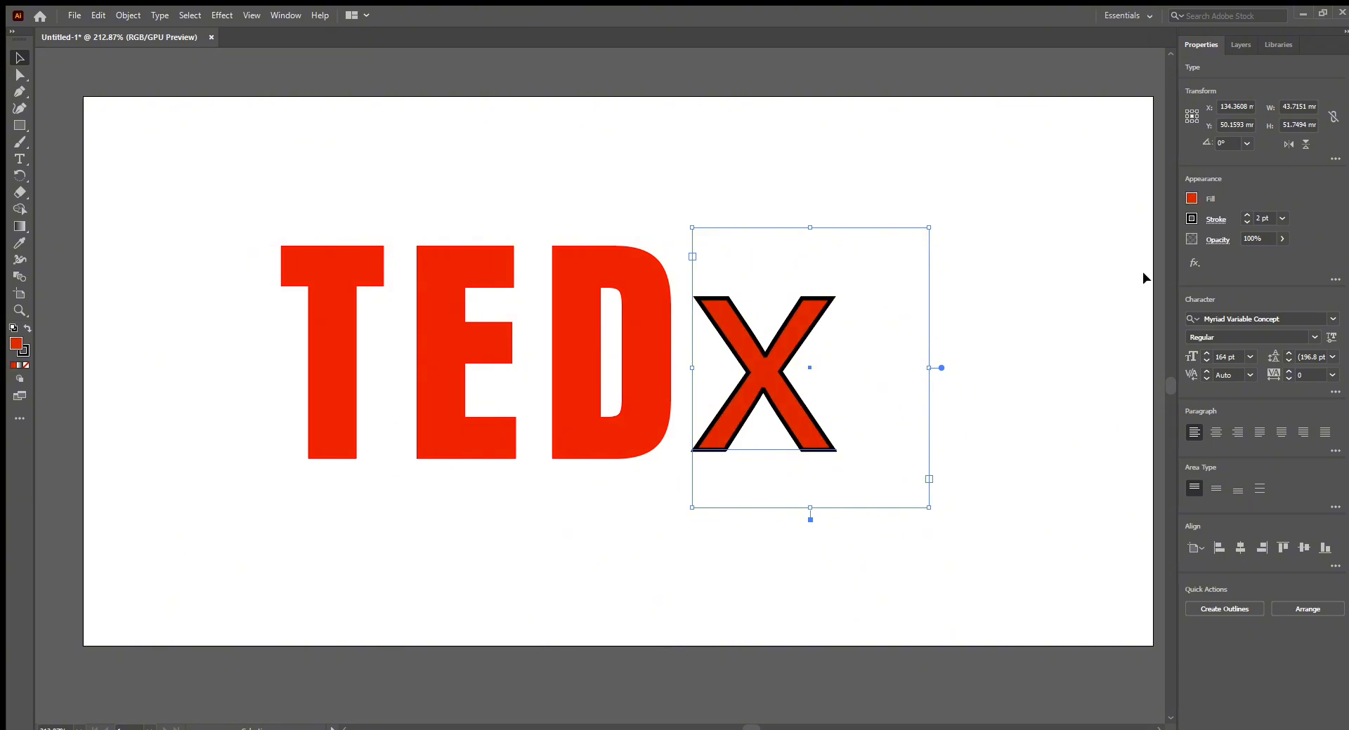
click(1188, 219)
click(1075, 271)
Apply a rotated 3D Extrude & Bevel effect to the TED text, and select it together with the x
click(554, 361)
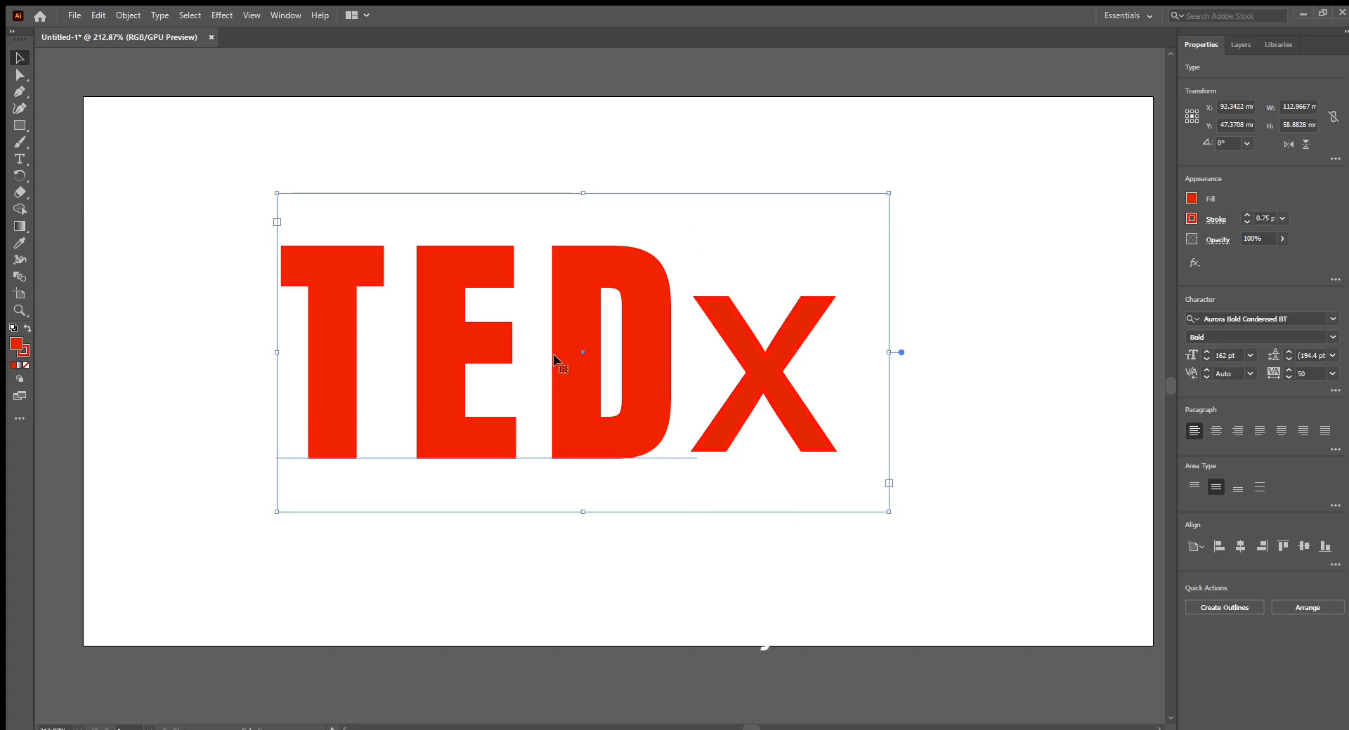
click(221, 15)
mouse_move(235, 94)
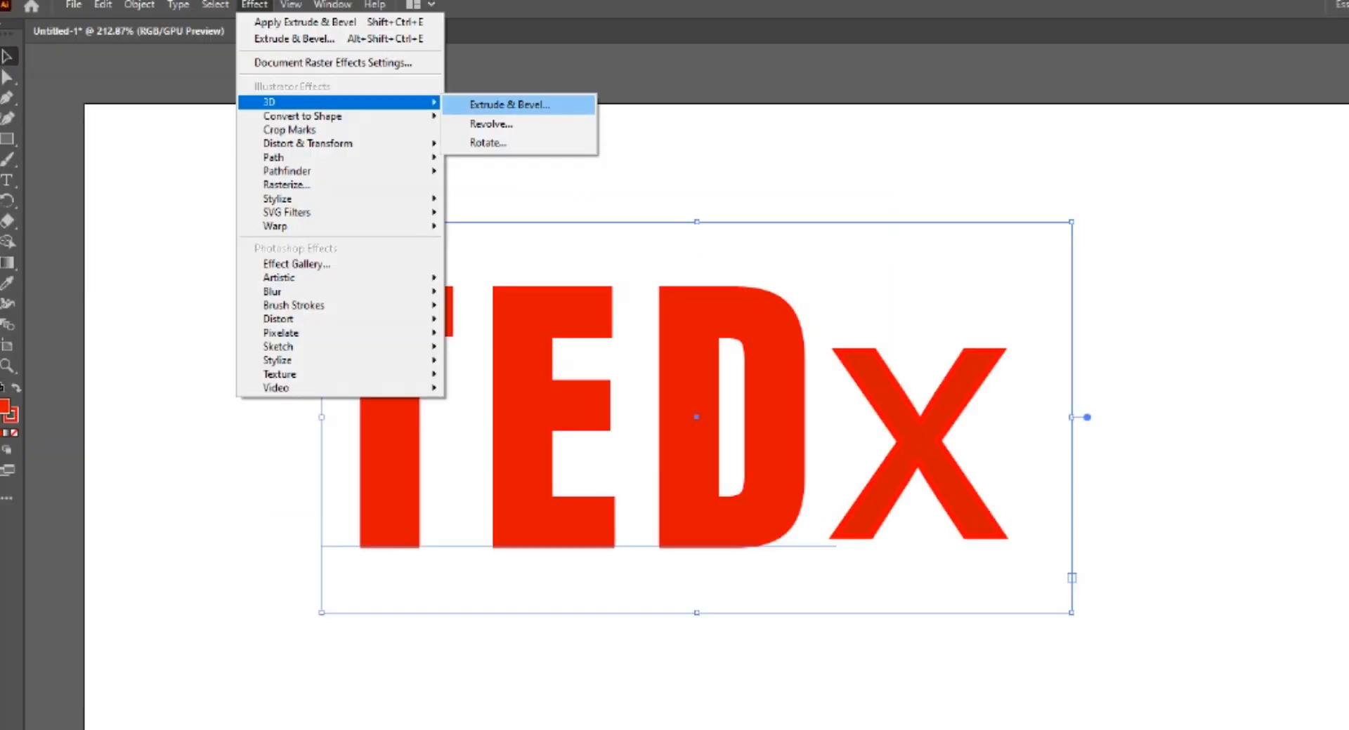
click(246, 3)
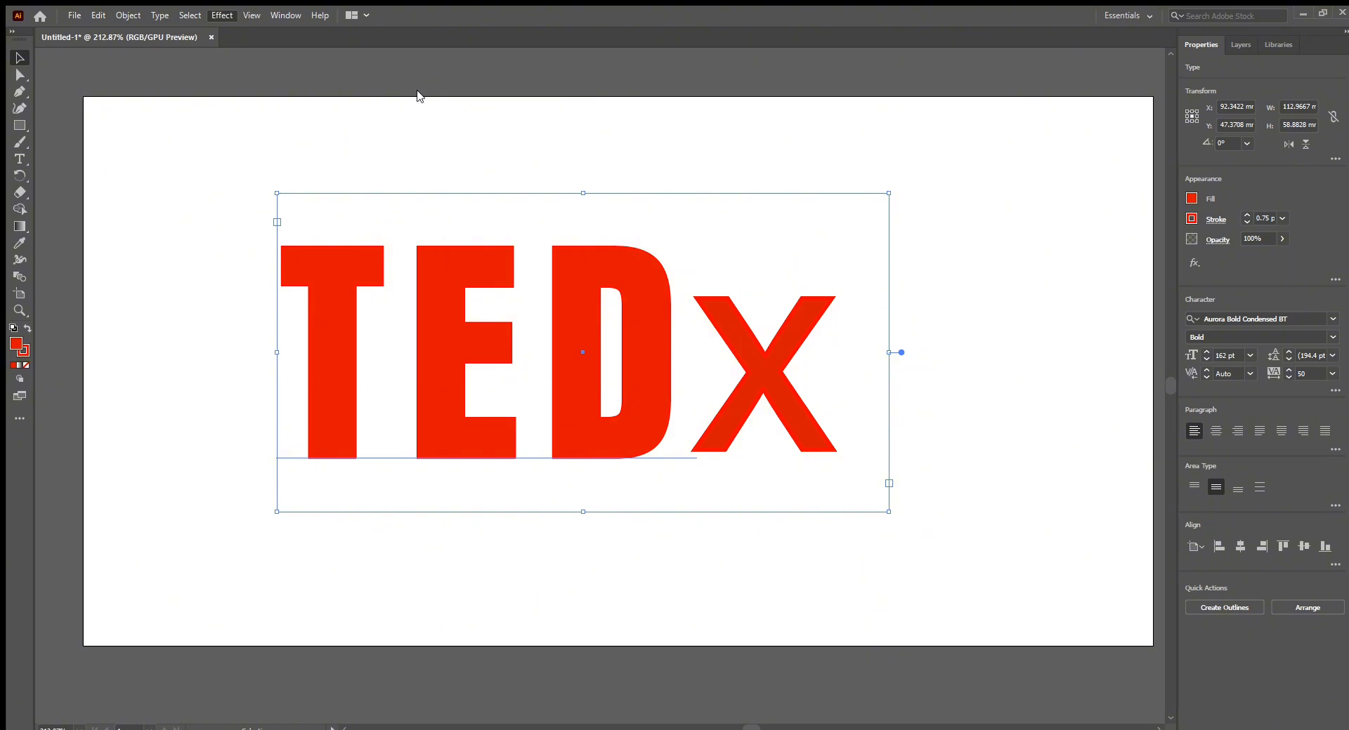
click(755, 612)
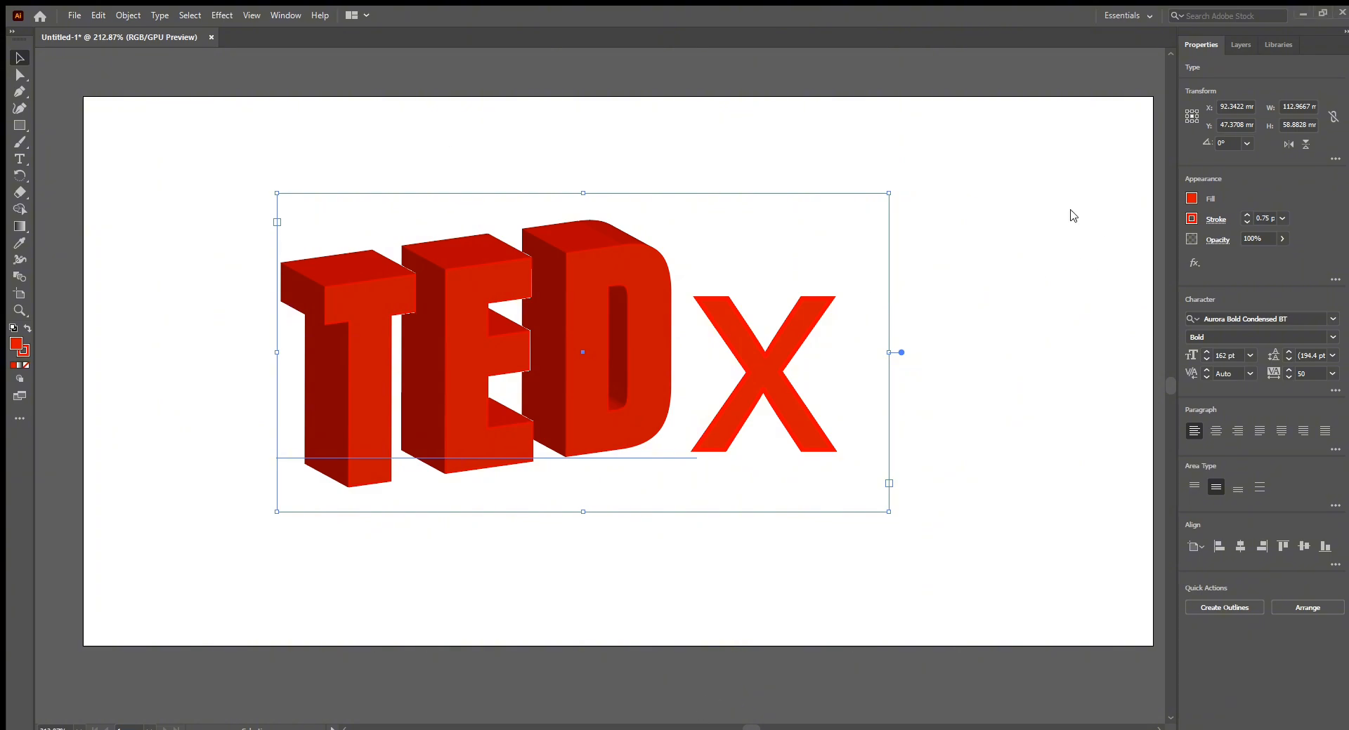
text(0)
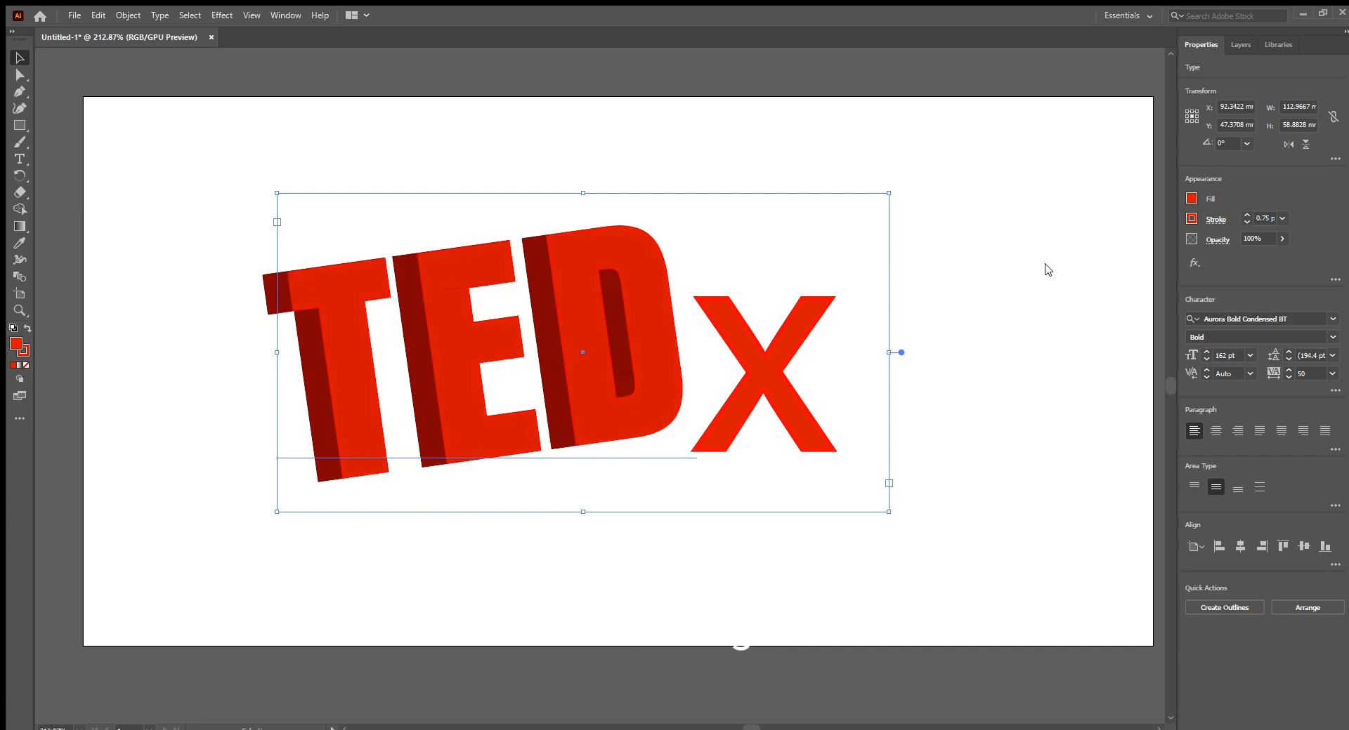
drag(963, 287, 969, 286)
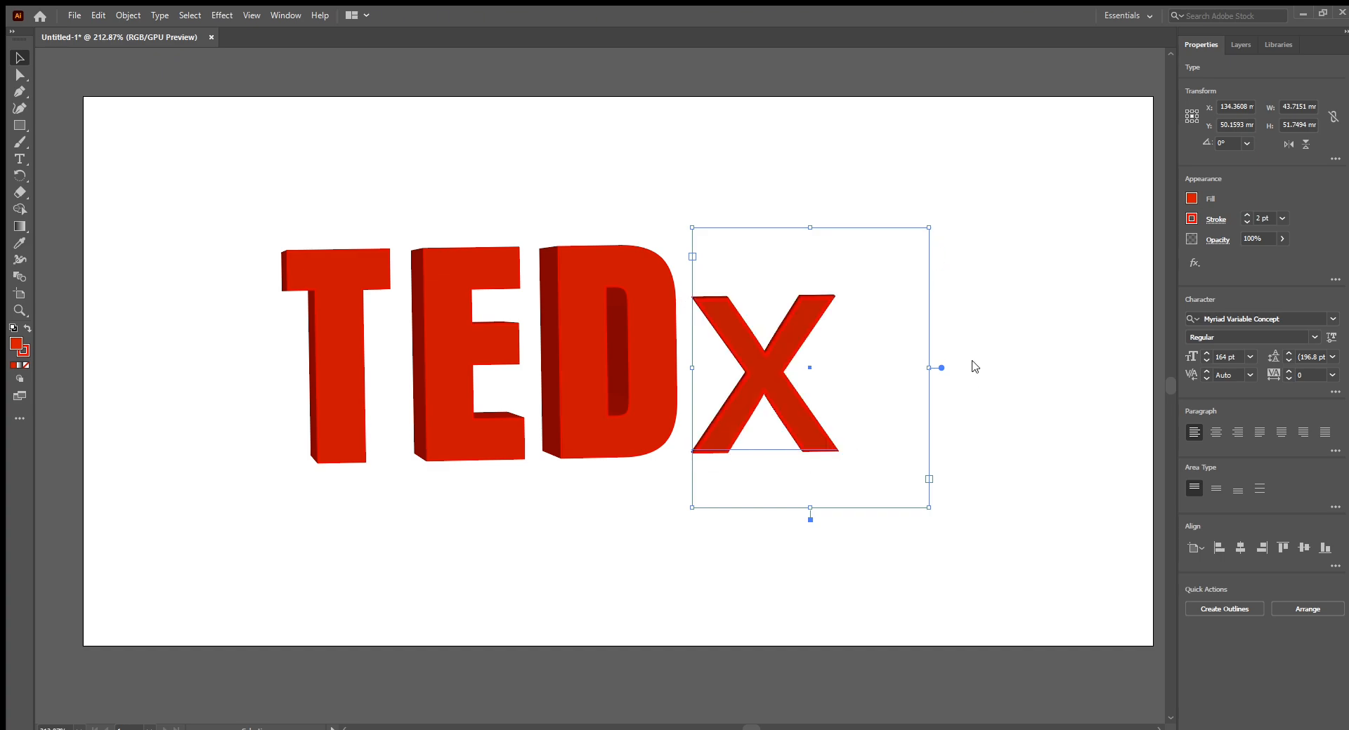
shift+click(572, 400)
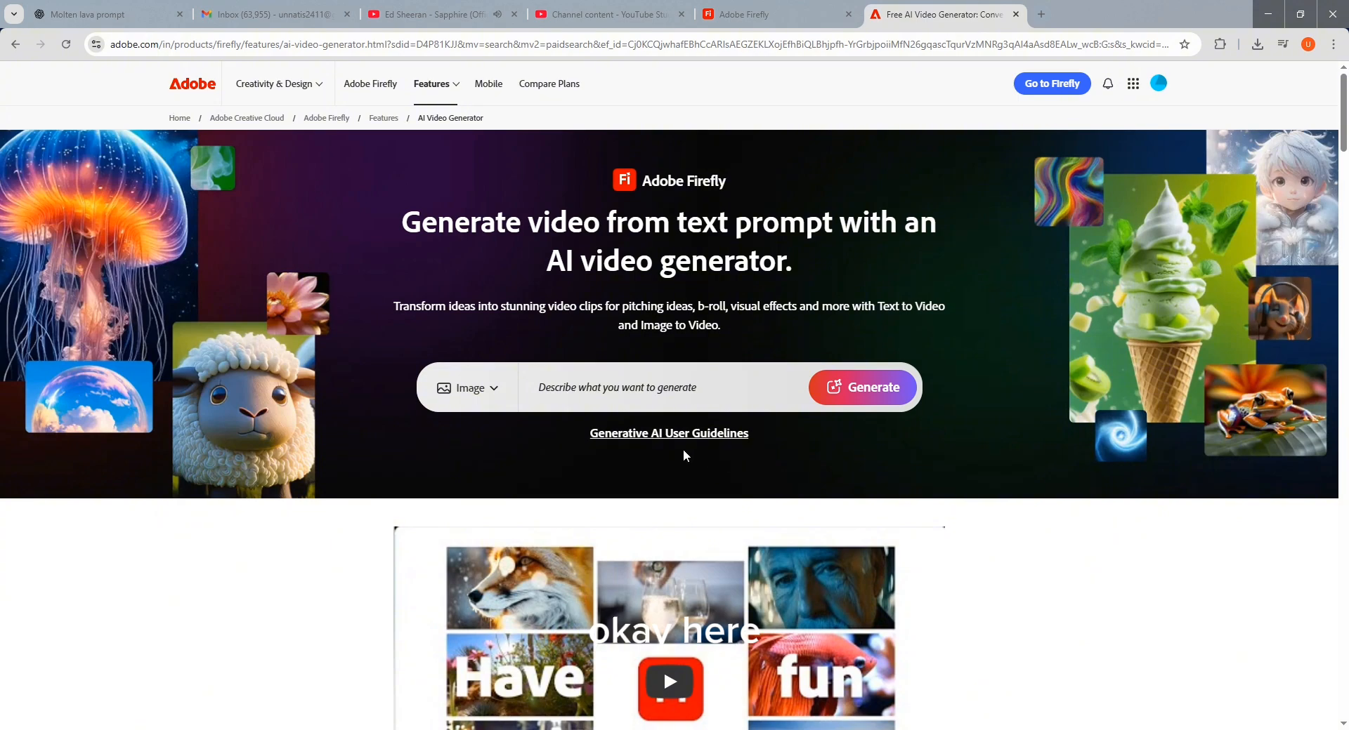
Switch to Adobe Firefly in the browser and generate images from the prompt "red molten lava on black stone , night time"
click(605, 406)
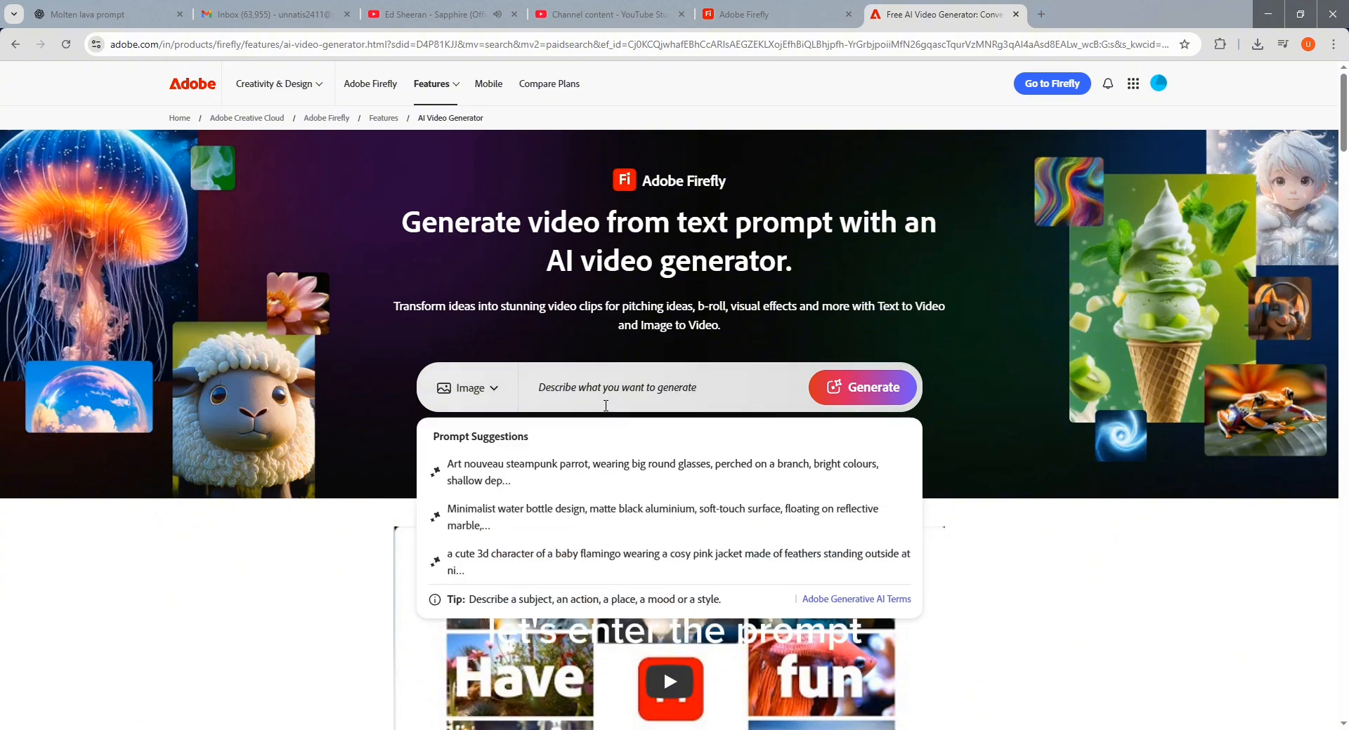
text(red molt)
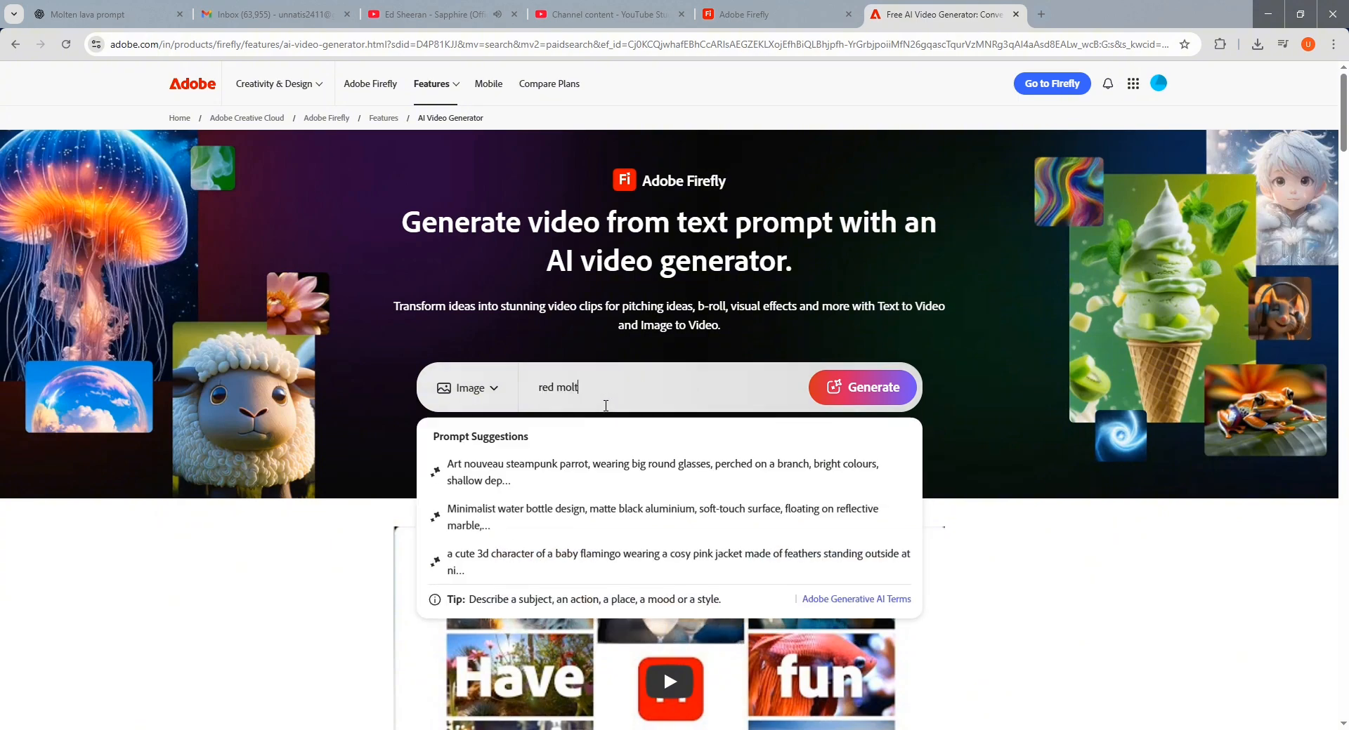
text(en lav)
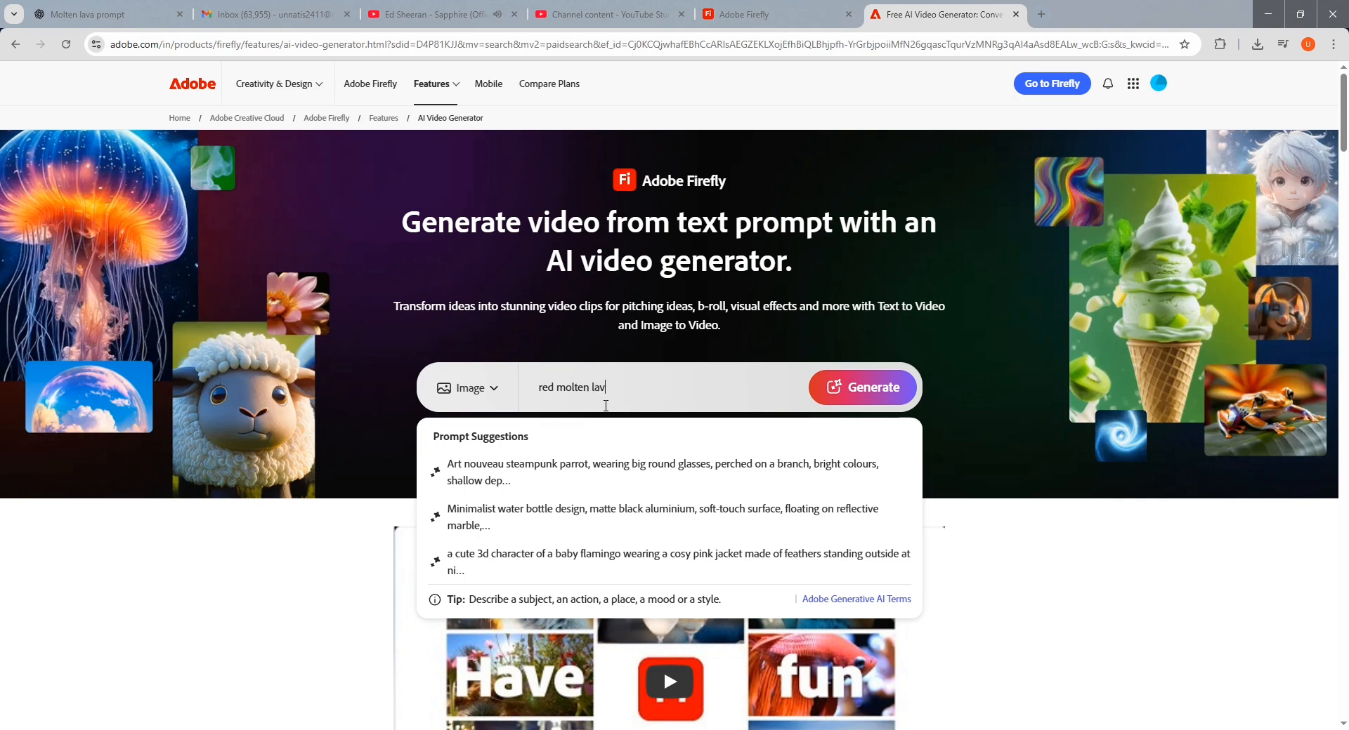
text(a on black stone)
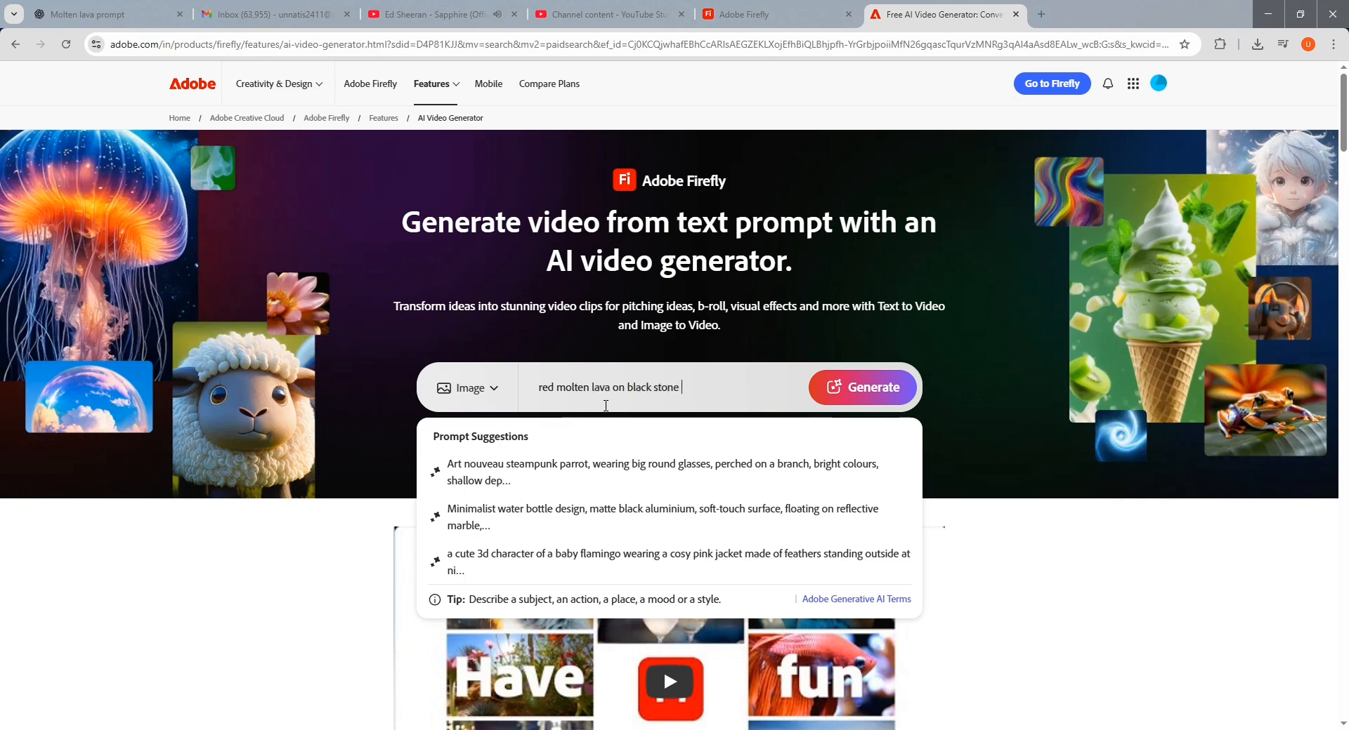
text( , night time)
click(858, 402)
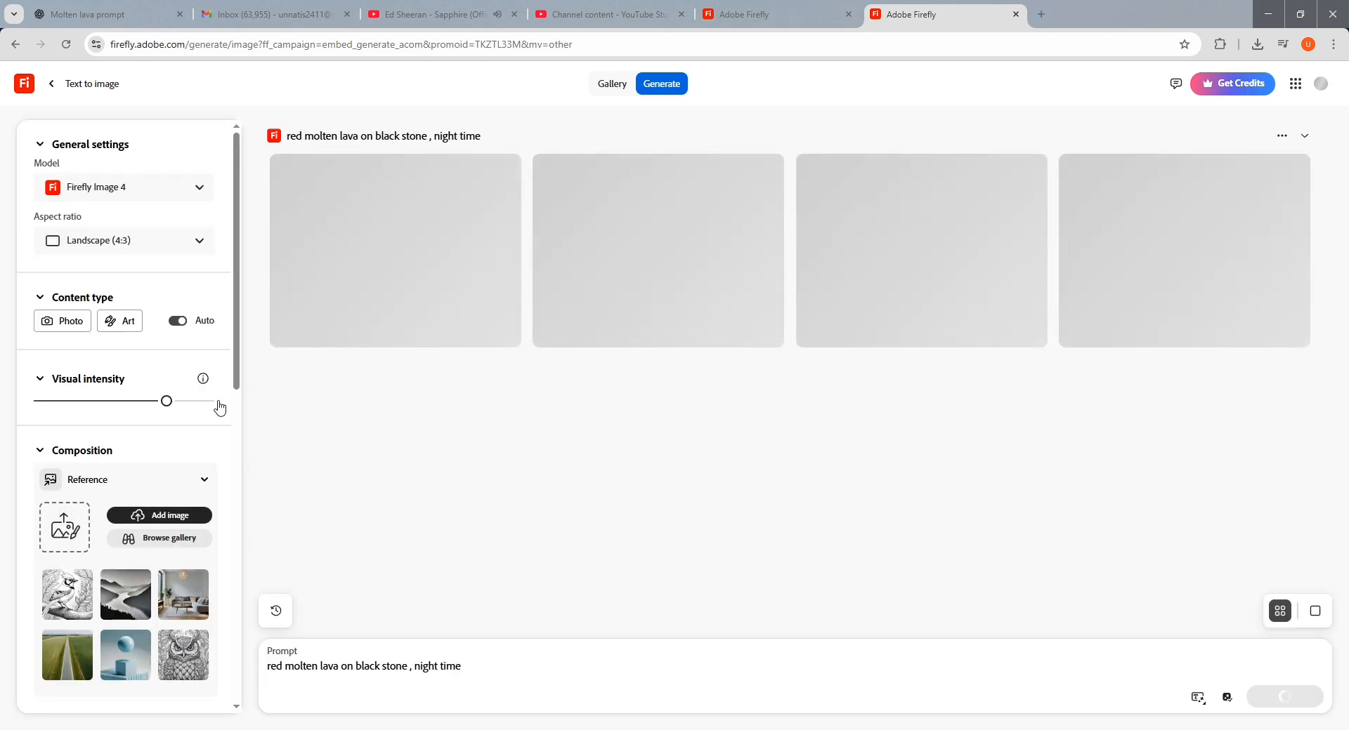
Change the image model to Firefly Image 3 and add the Cinematic and Hyper realistic theme effects
click(147, 197)
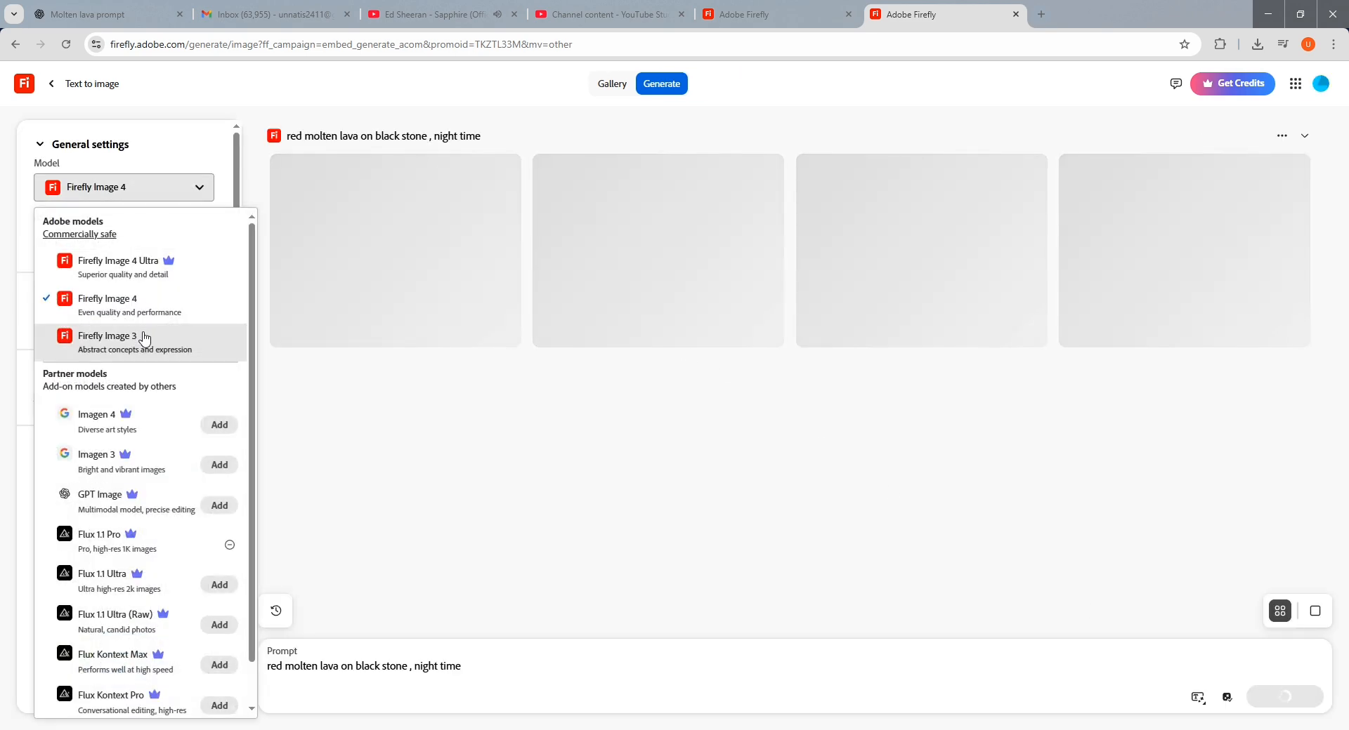
click(144, 337)
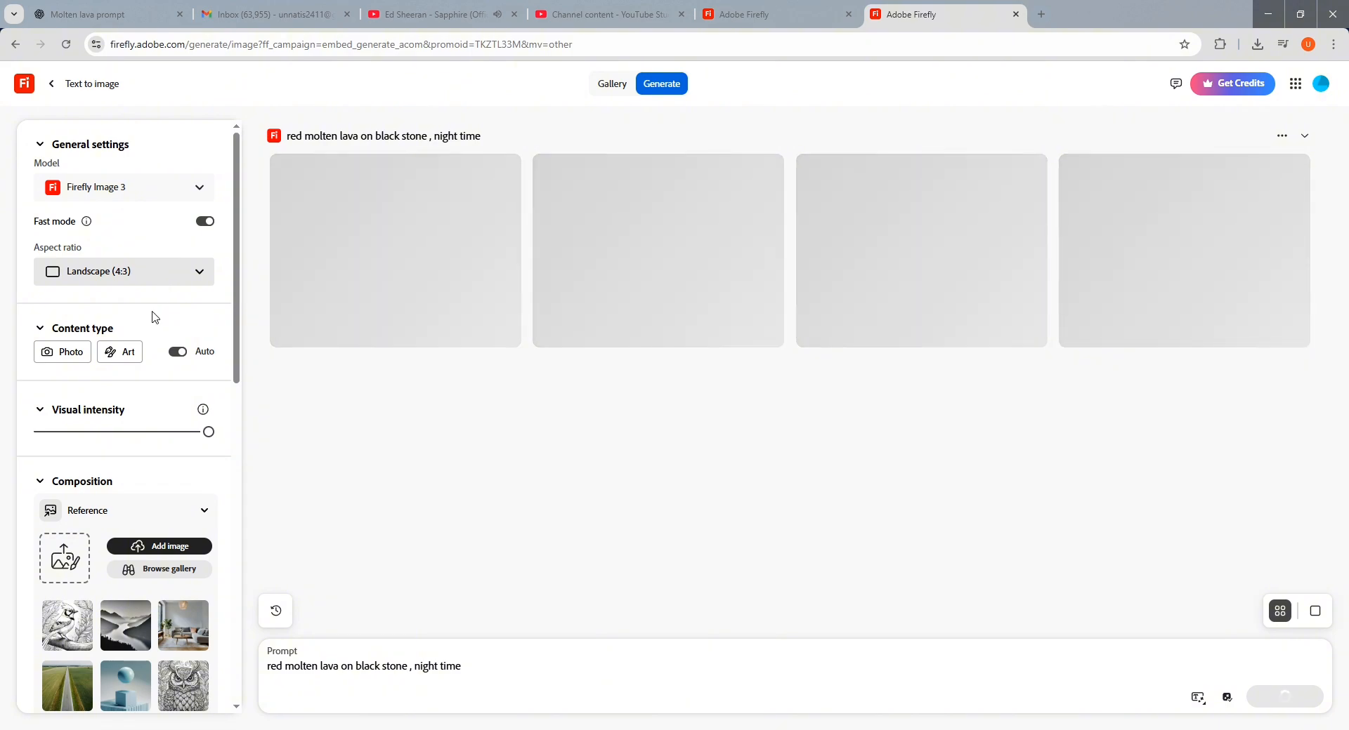
scroll(105, 491, down, 3)
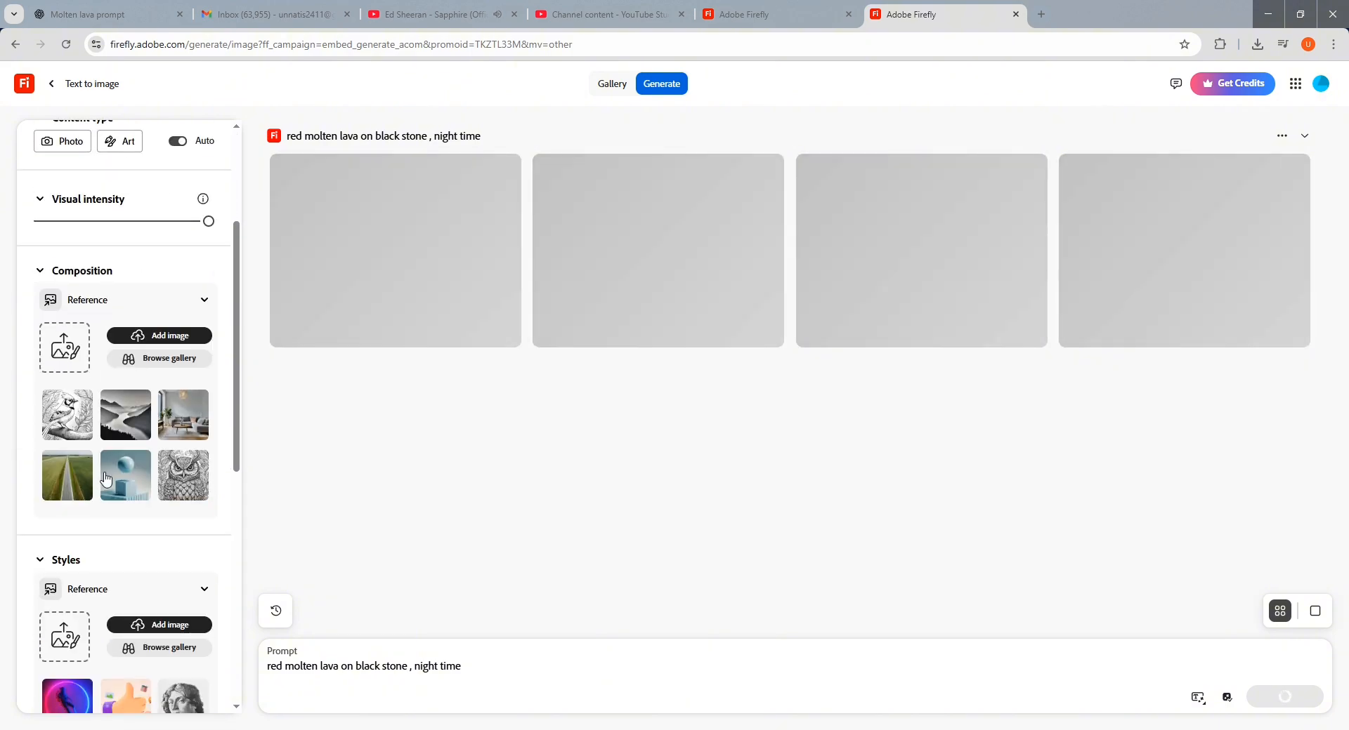
scroll(133, 491, down, 2)
scroll(128, 511, down, 6)
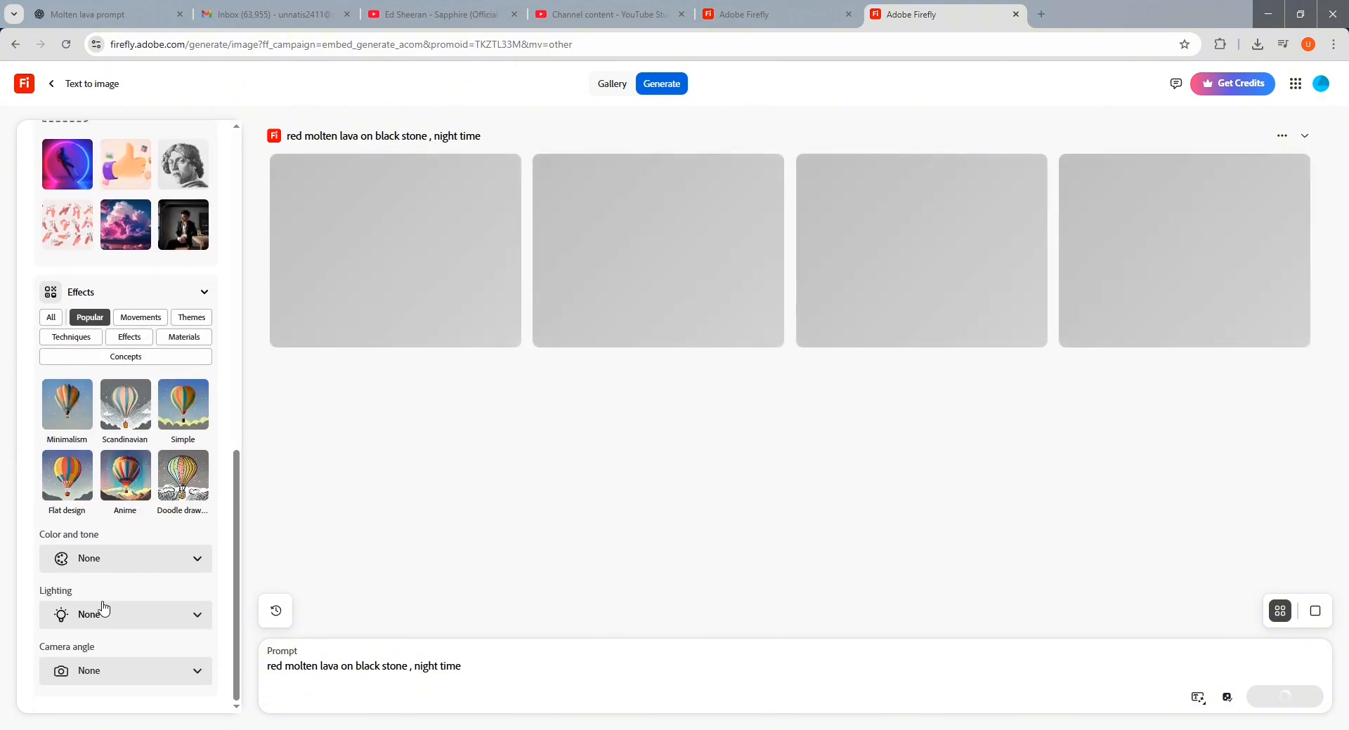
click(51, 318)
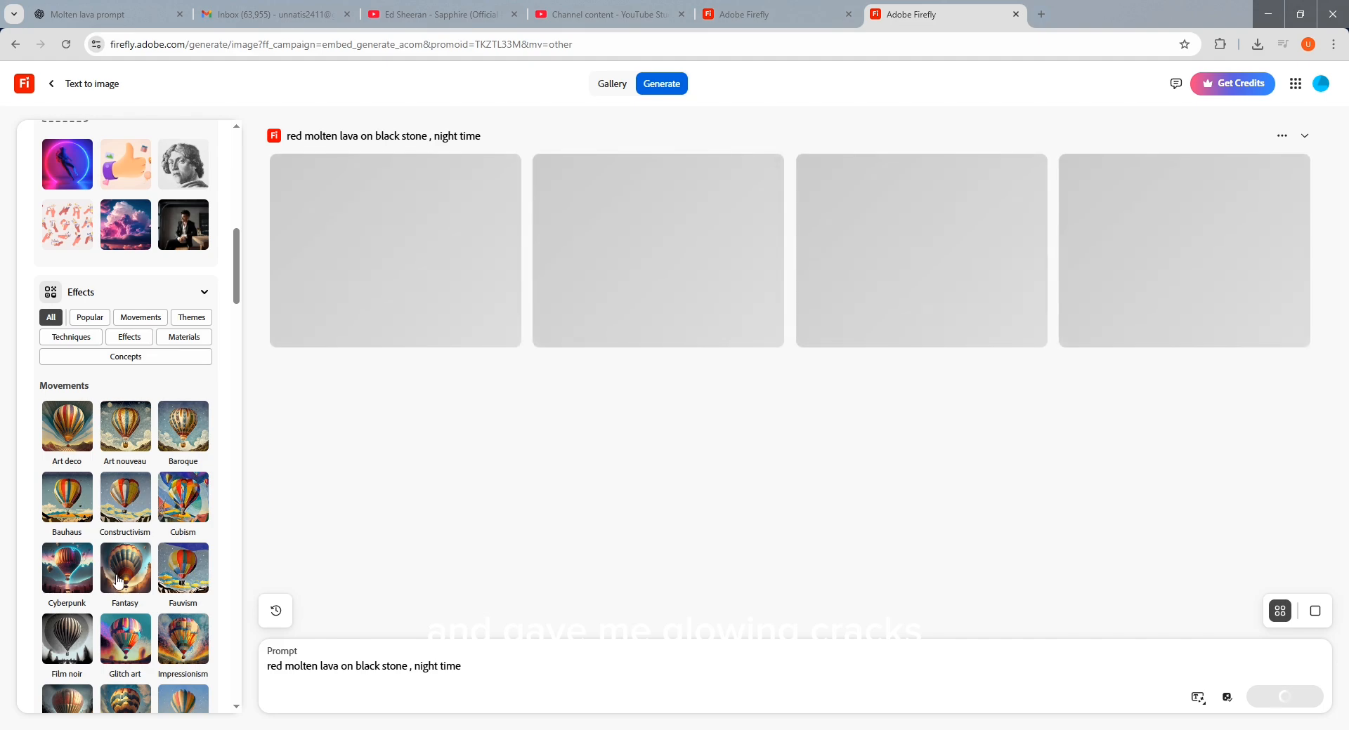
scroll(99, 541, down, 7)
scroll(99, 541, down, 7)
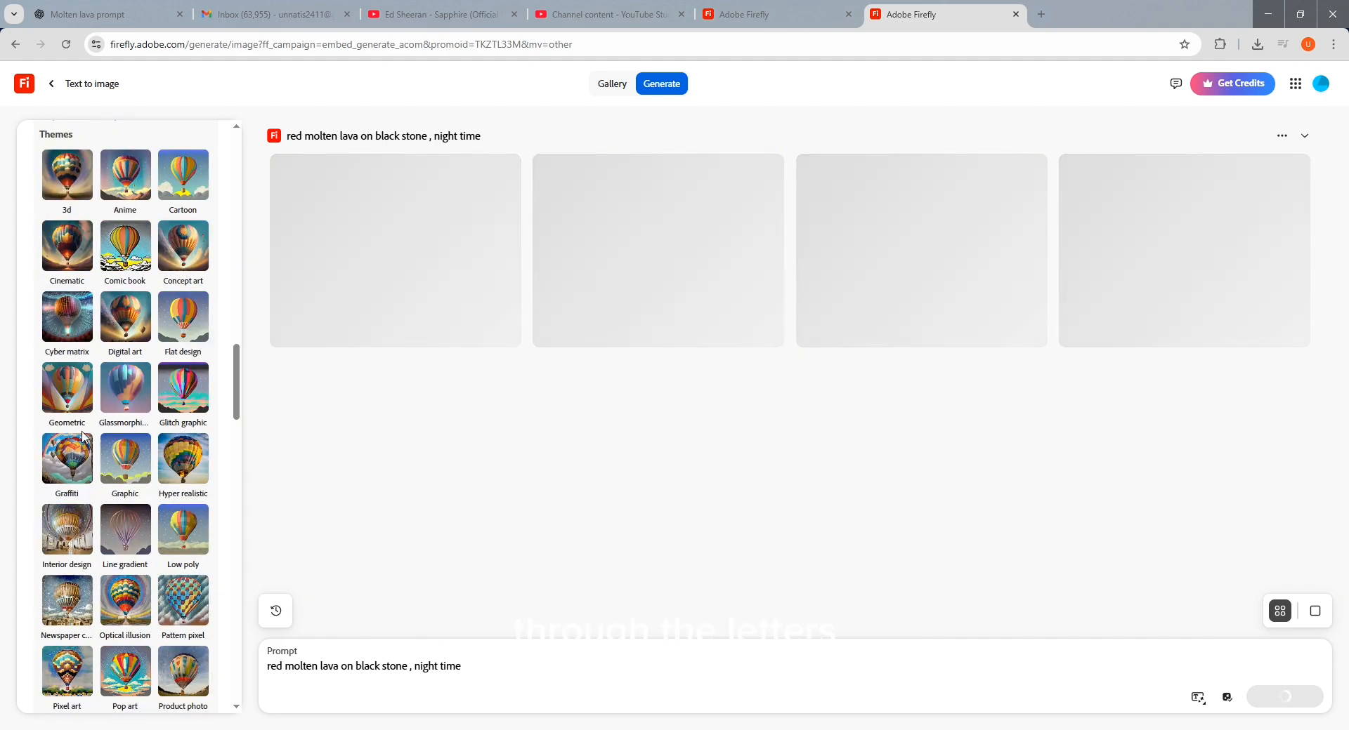
click(67, 275)
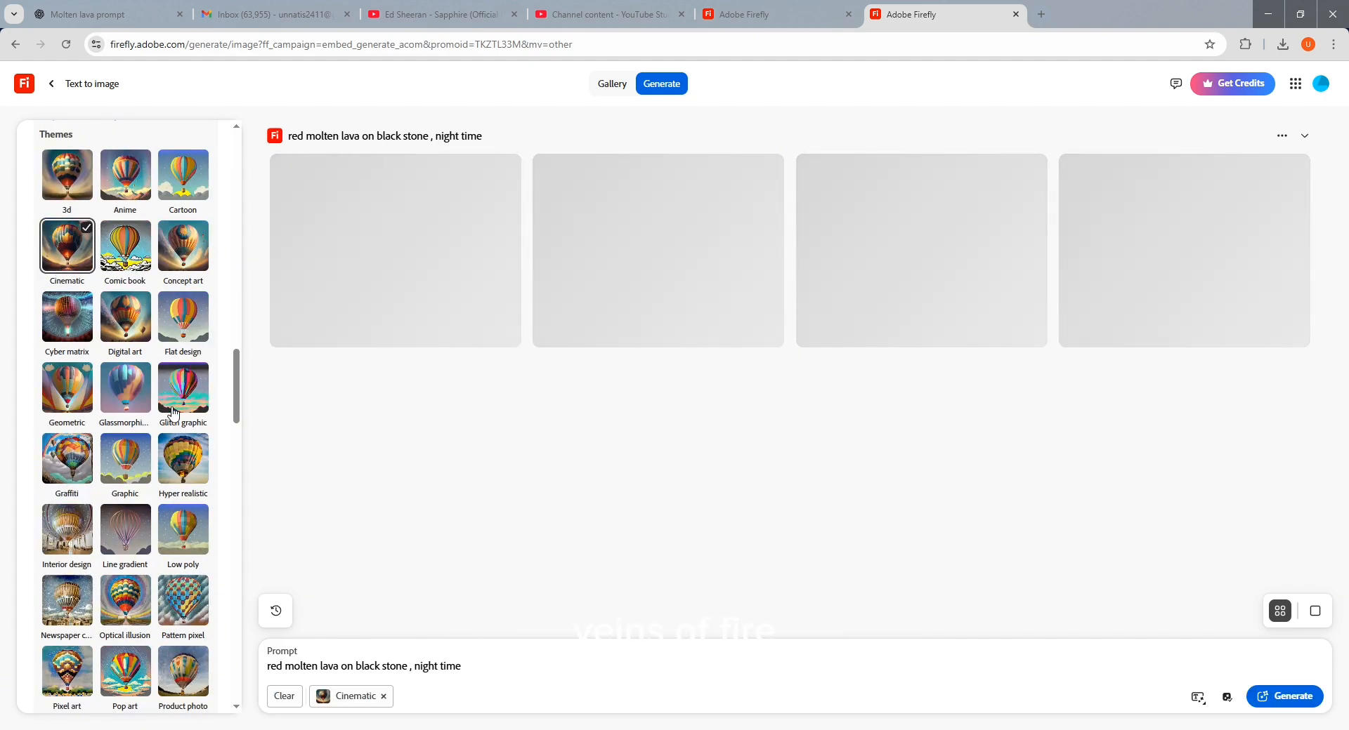
click(184, 460)
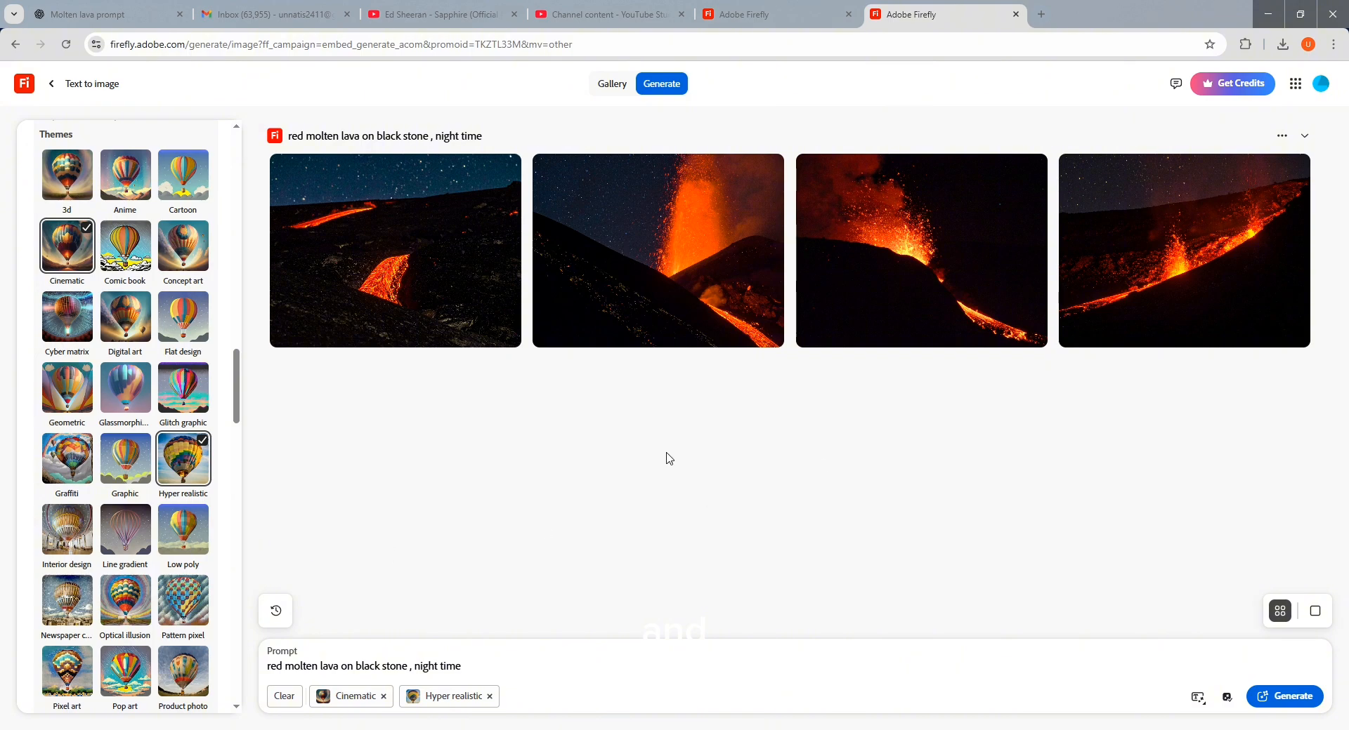
Set the camera angle to Shot from above and choose the Landscape (4:3) aspect ratio
scroll(140, 507, down, 15)
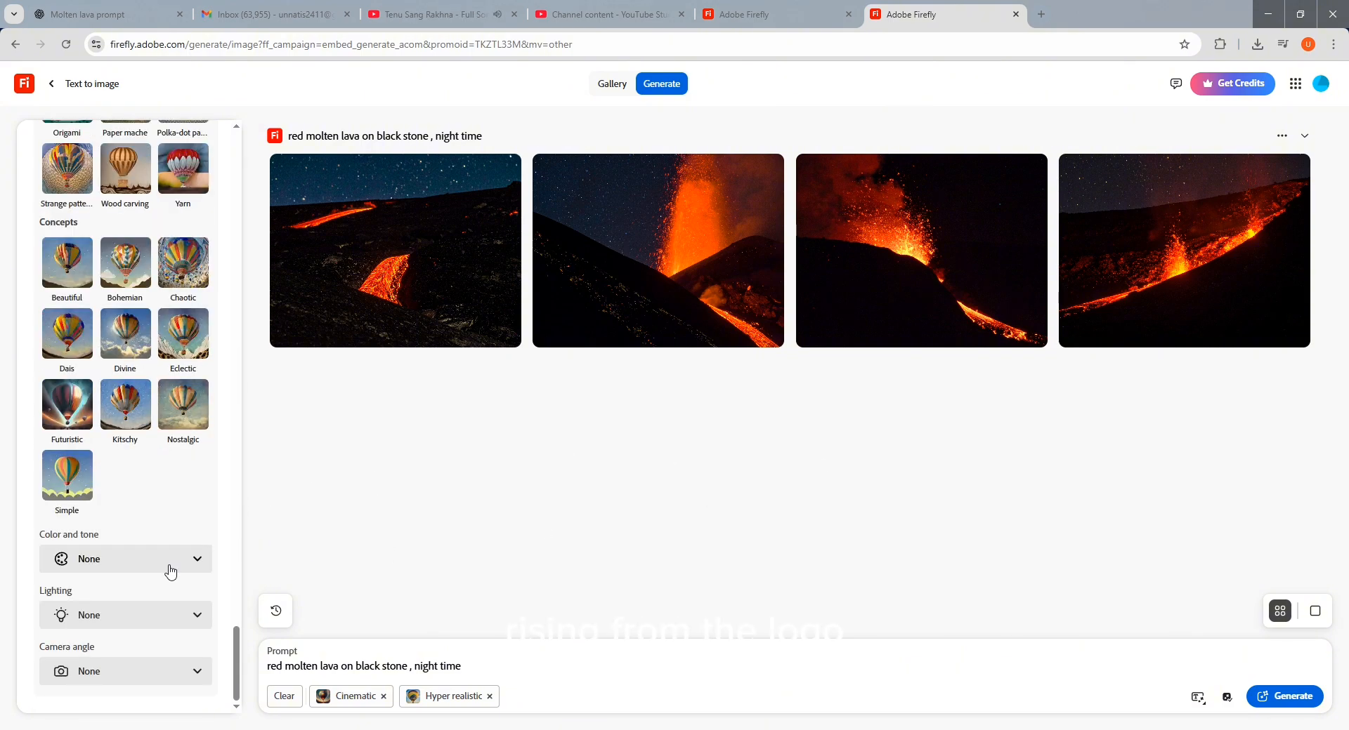
click(165, 679)
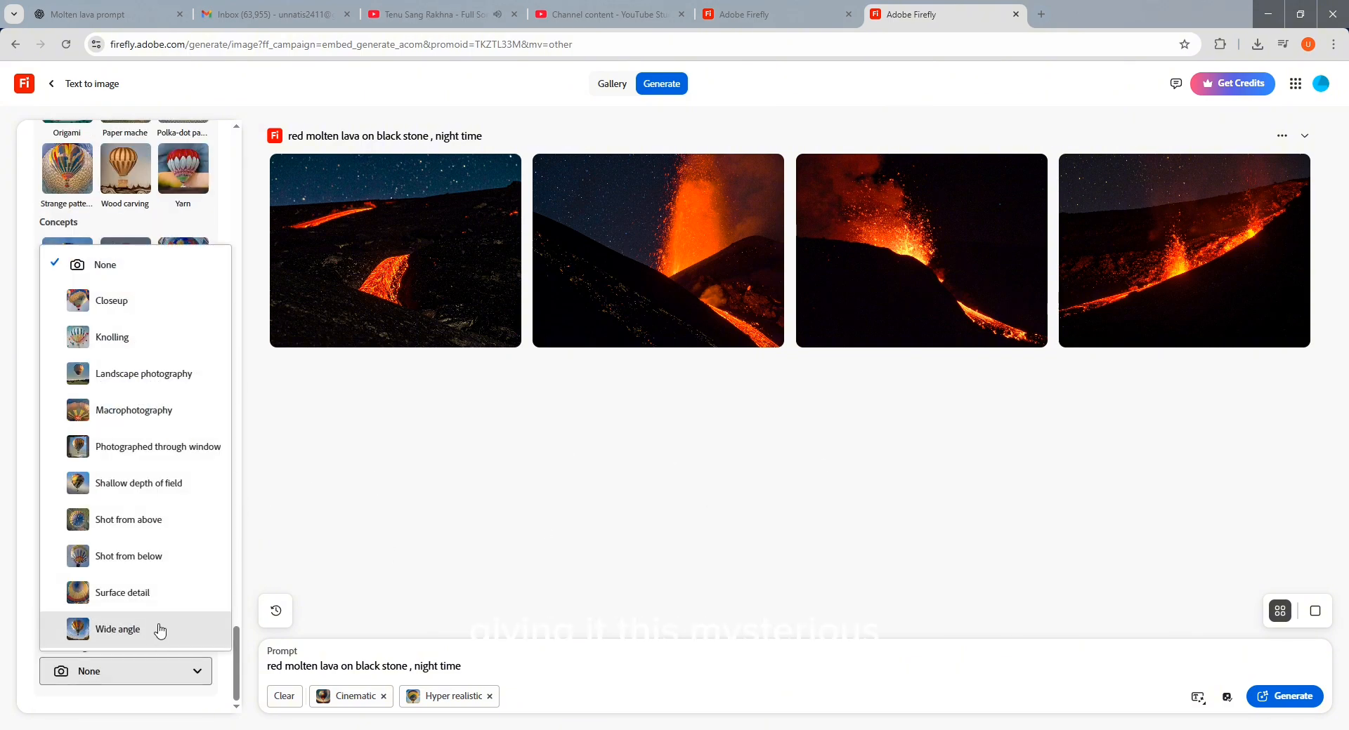
click(162, 528)
scroll(99, 534, up, 10)
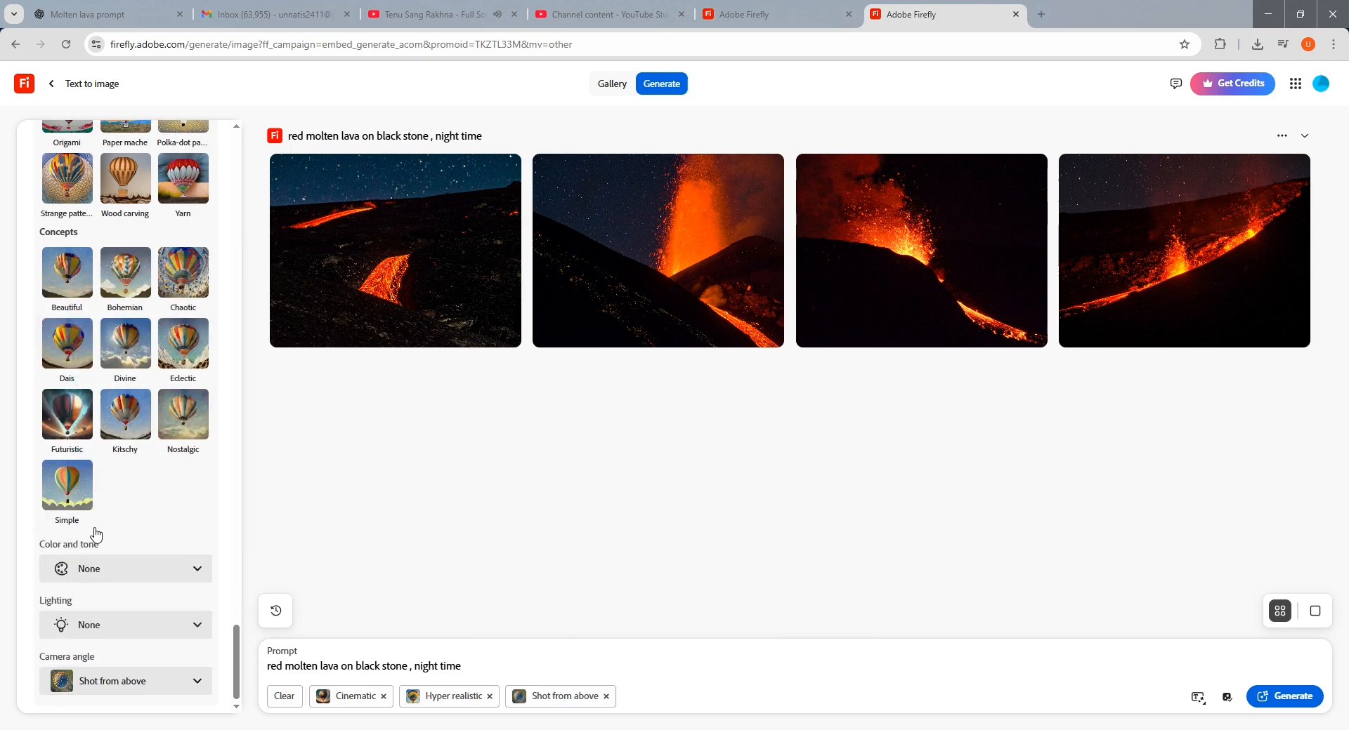
drag(237, 492, 245, 166)
click(171, 274)
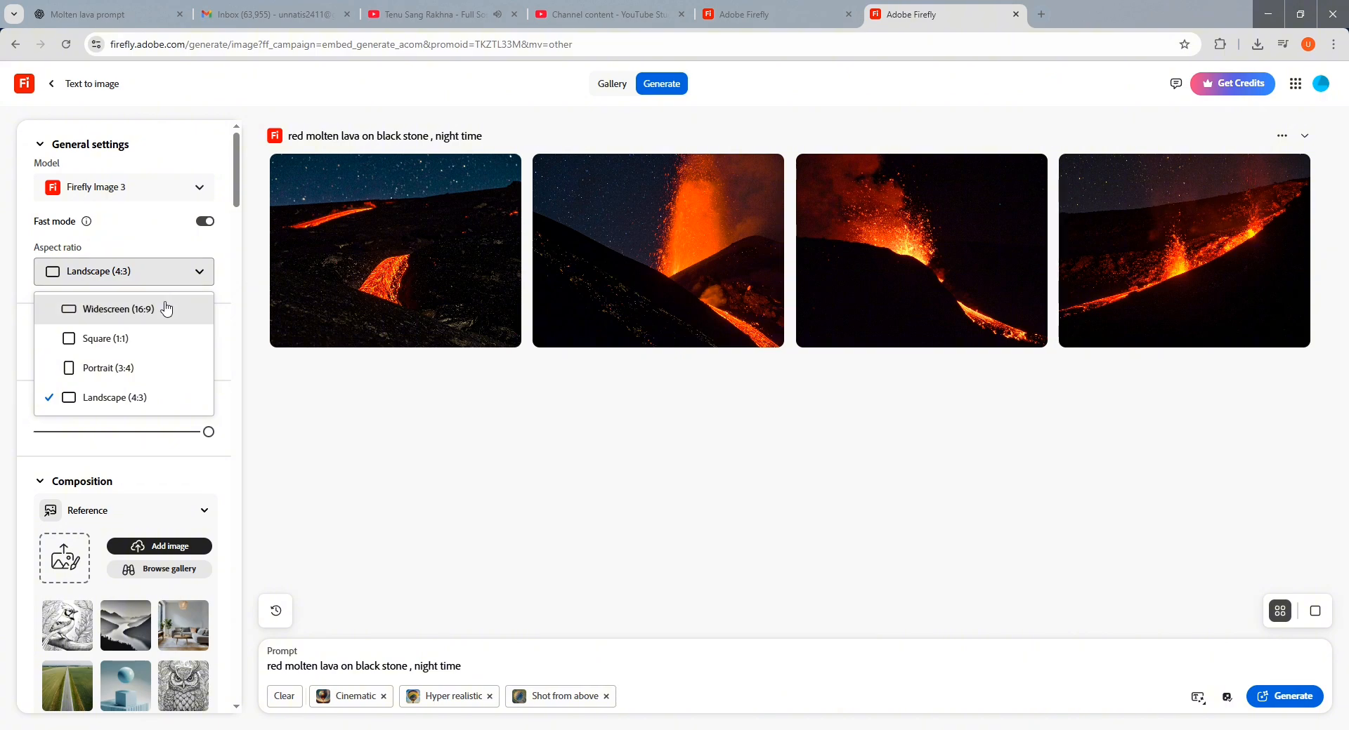
click(146, 399)
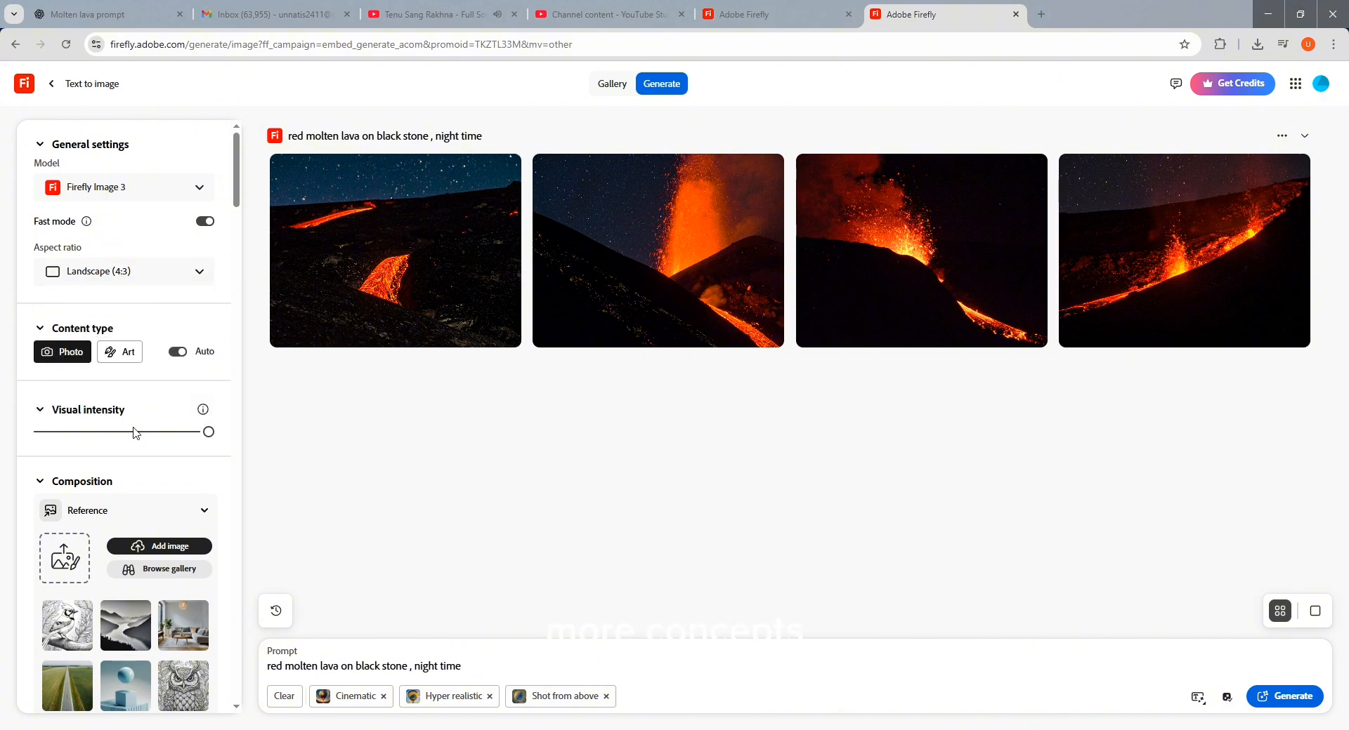
Look through the available effect styles and the color and tone and lighting options
scroll(141, 443, down, 7)
scroll(144, 491, down, 8)
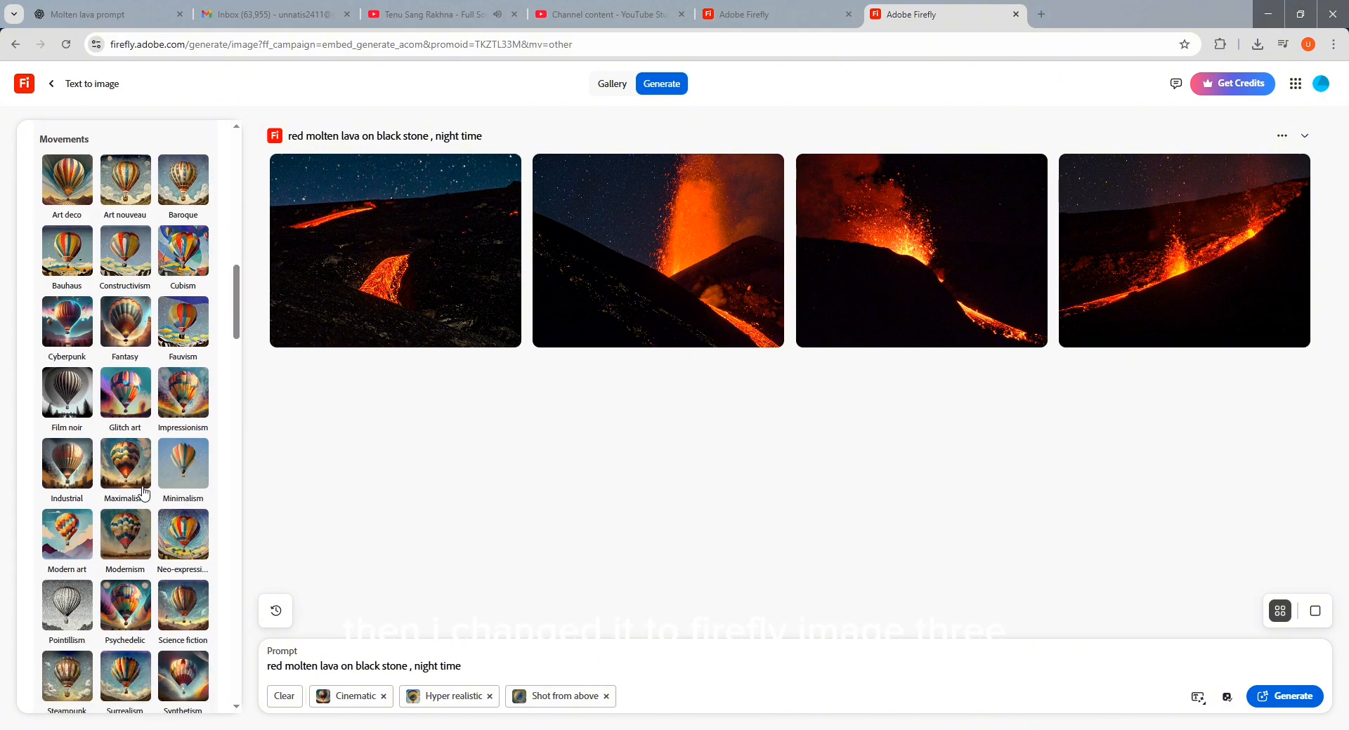
scroll(188, 582, down, 12)
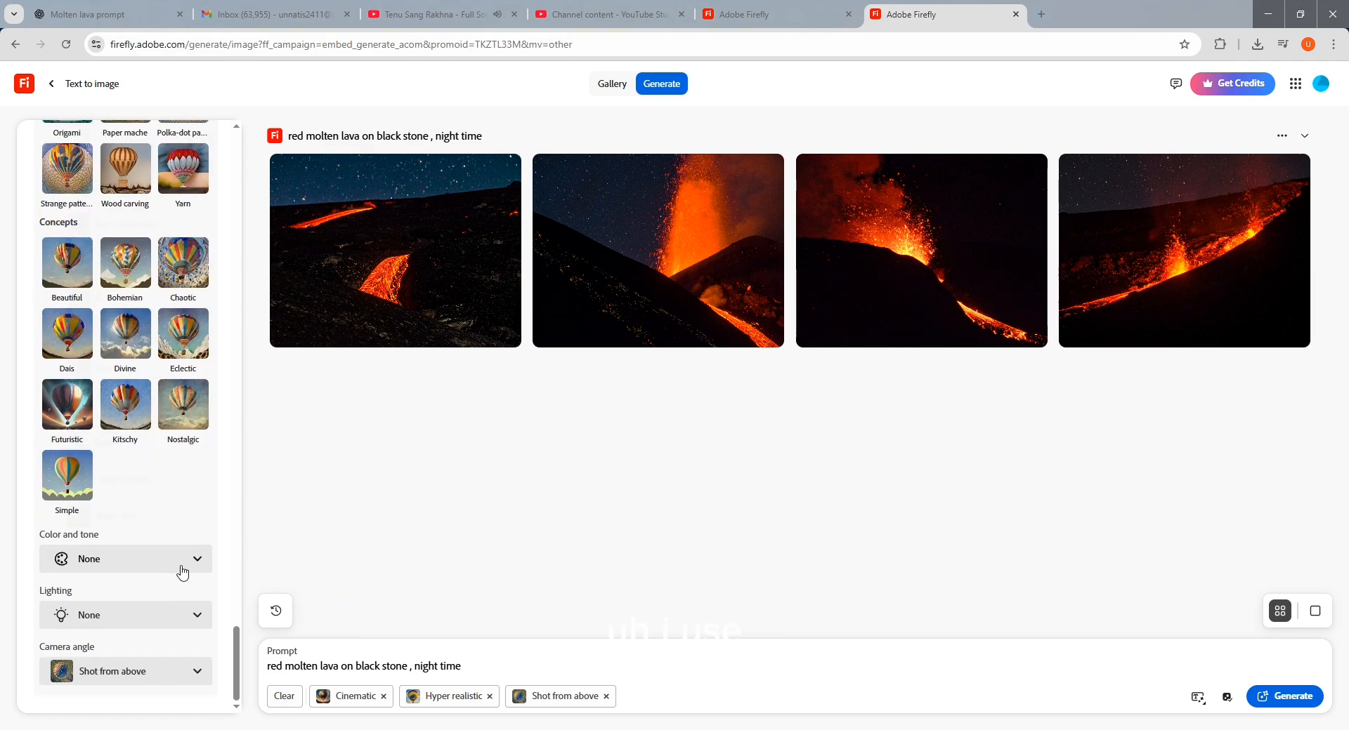
click(182, 569)
click(181, 569)
click(167, 618)
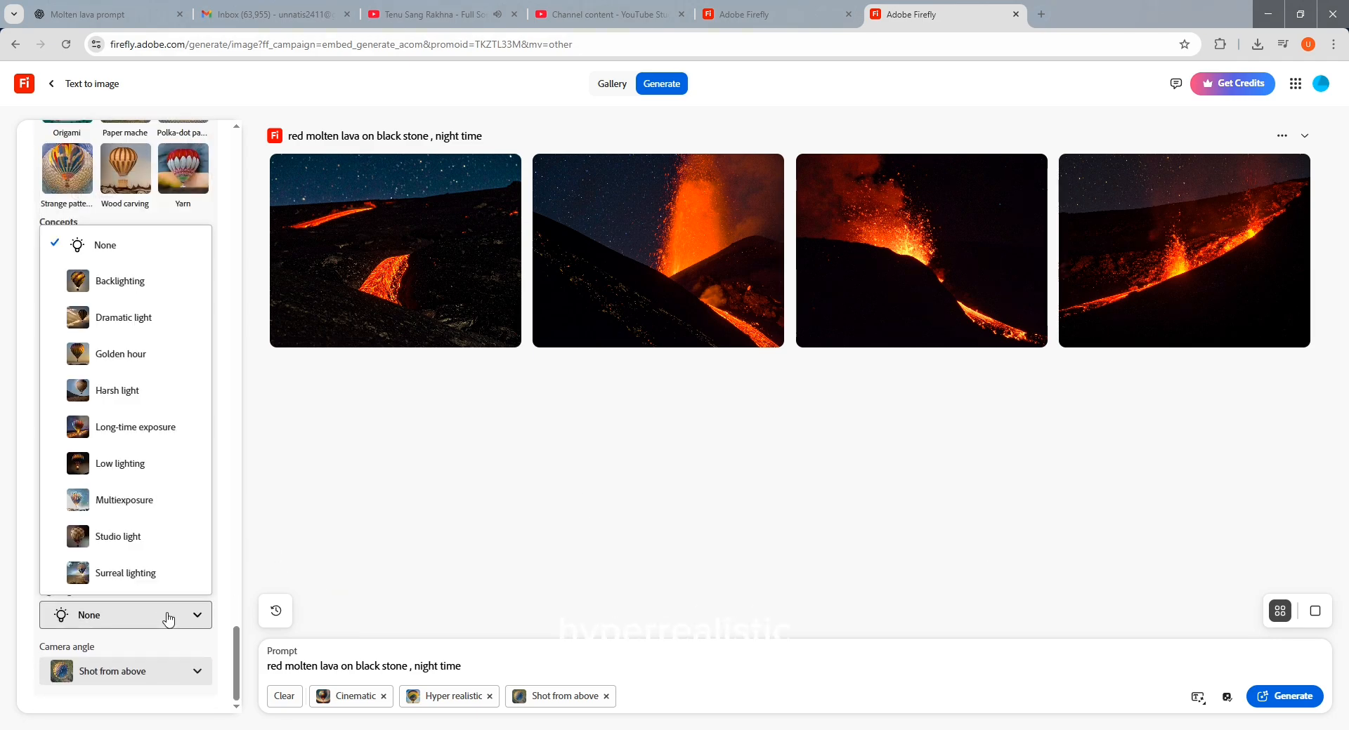
click(194, 619)
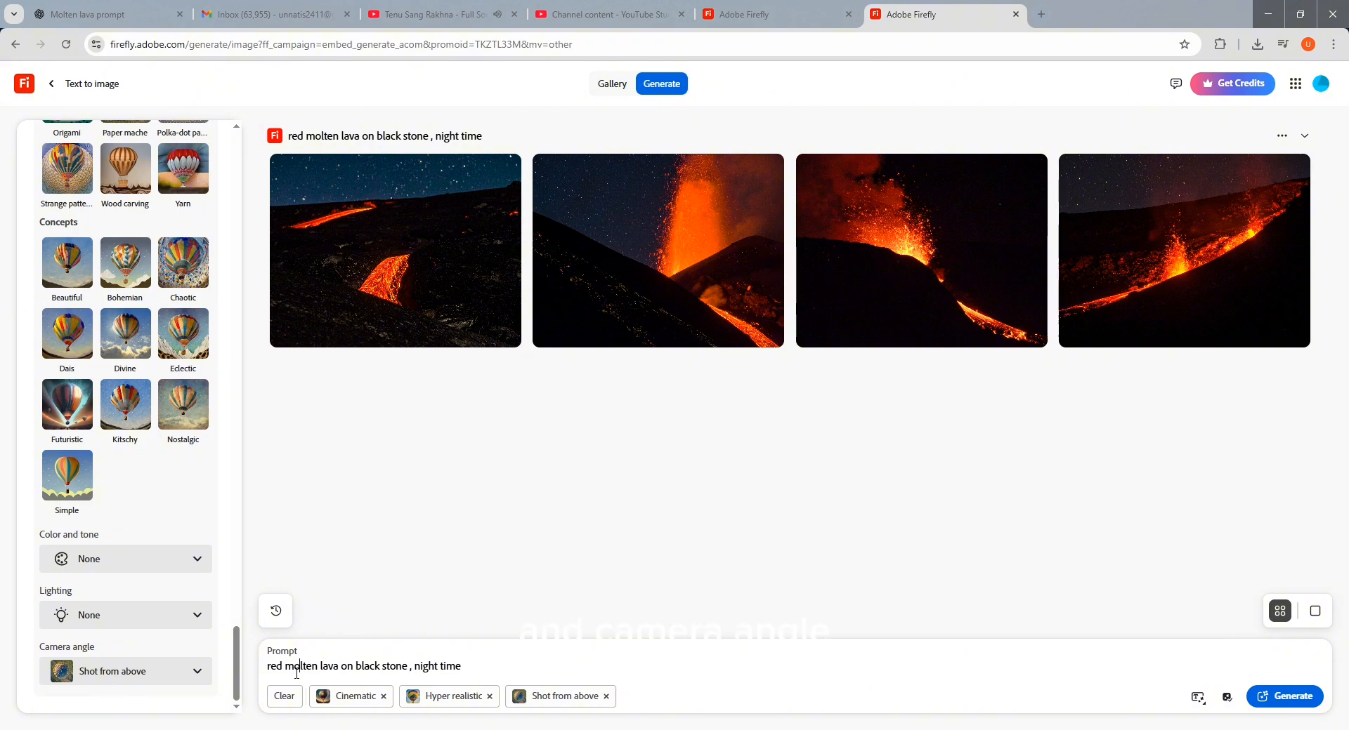
Generate a new set of lava images with the chosen settings and use its second image as a style reference
click(356, 673)
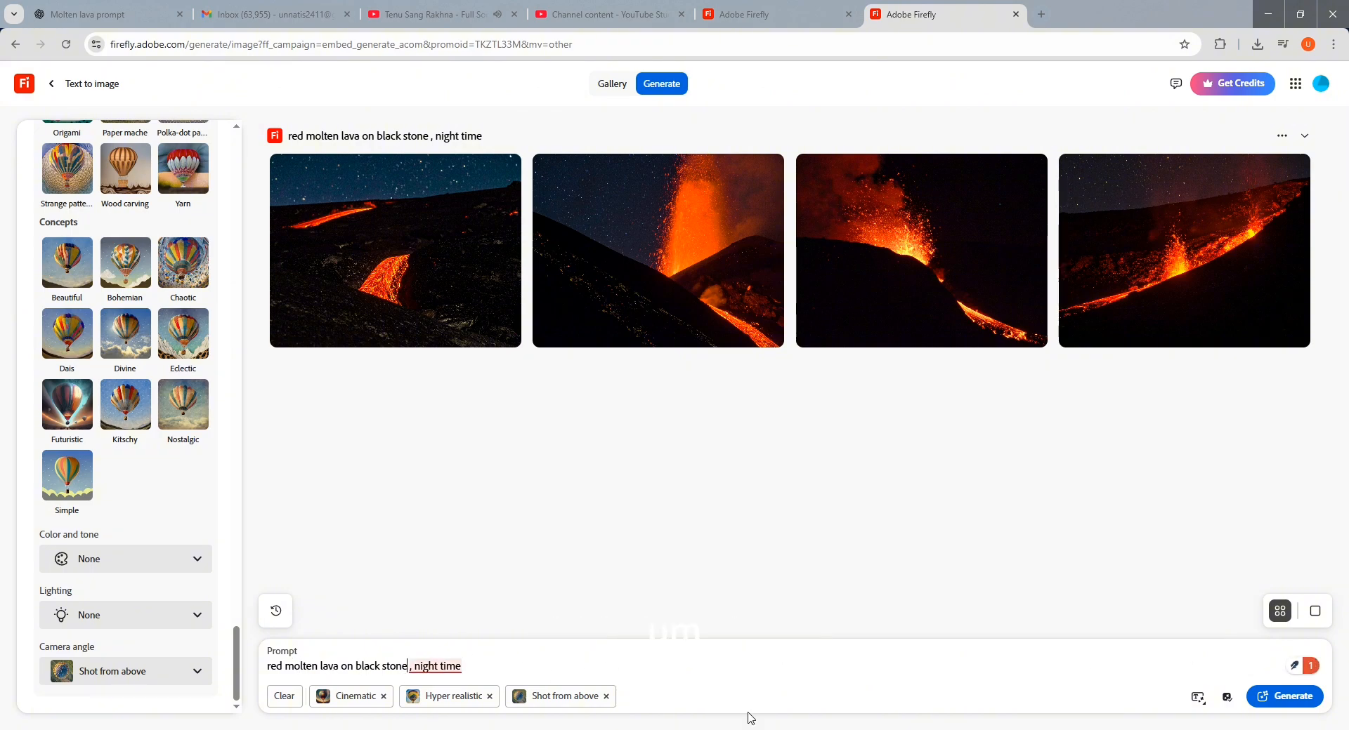
click(1286, 697)
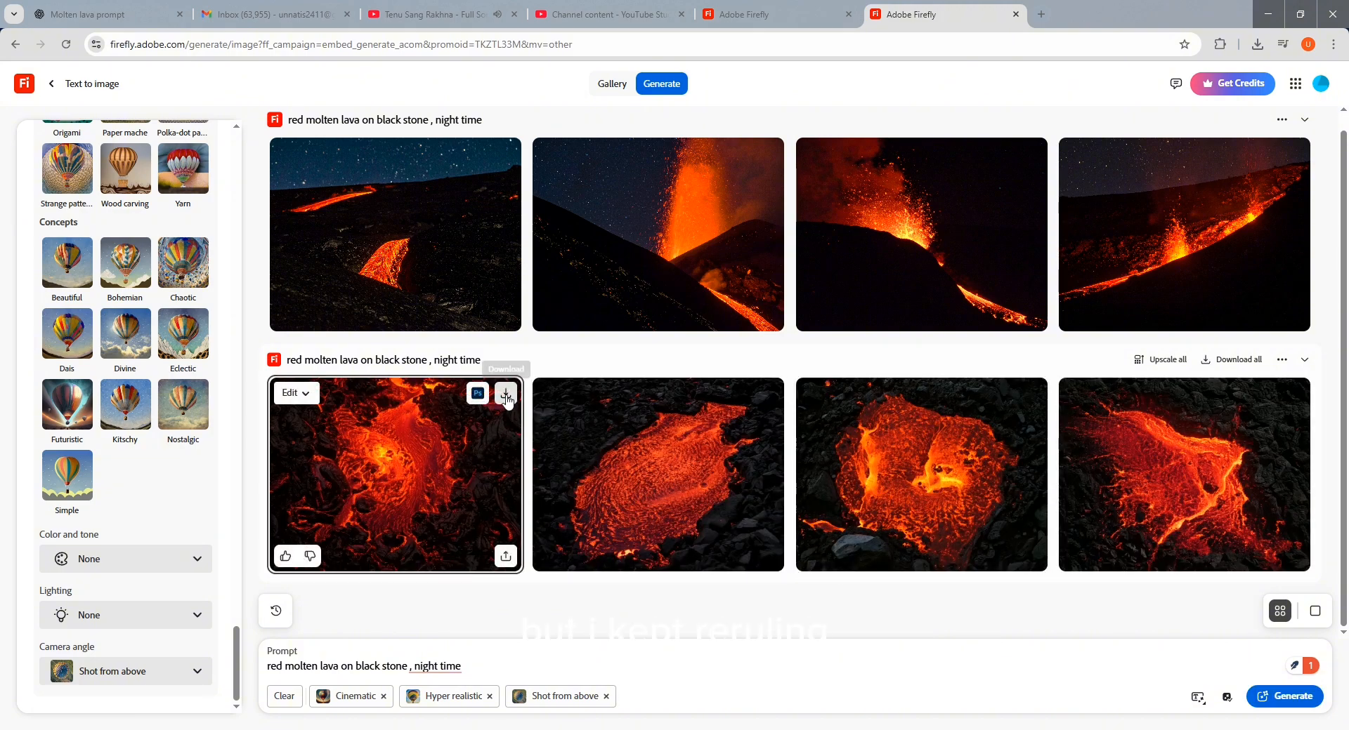
click(558, 393)
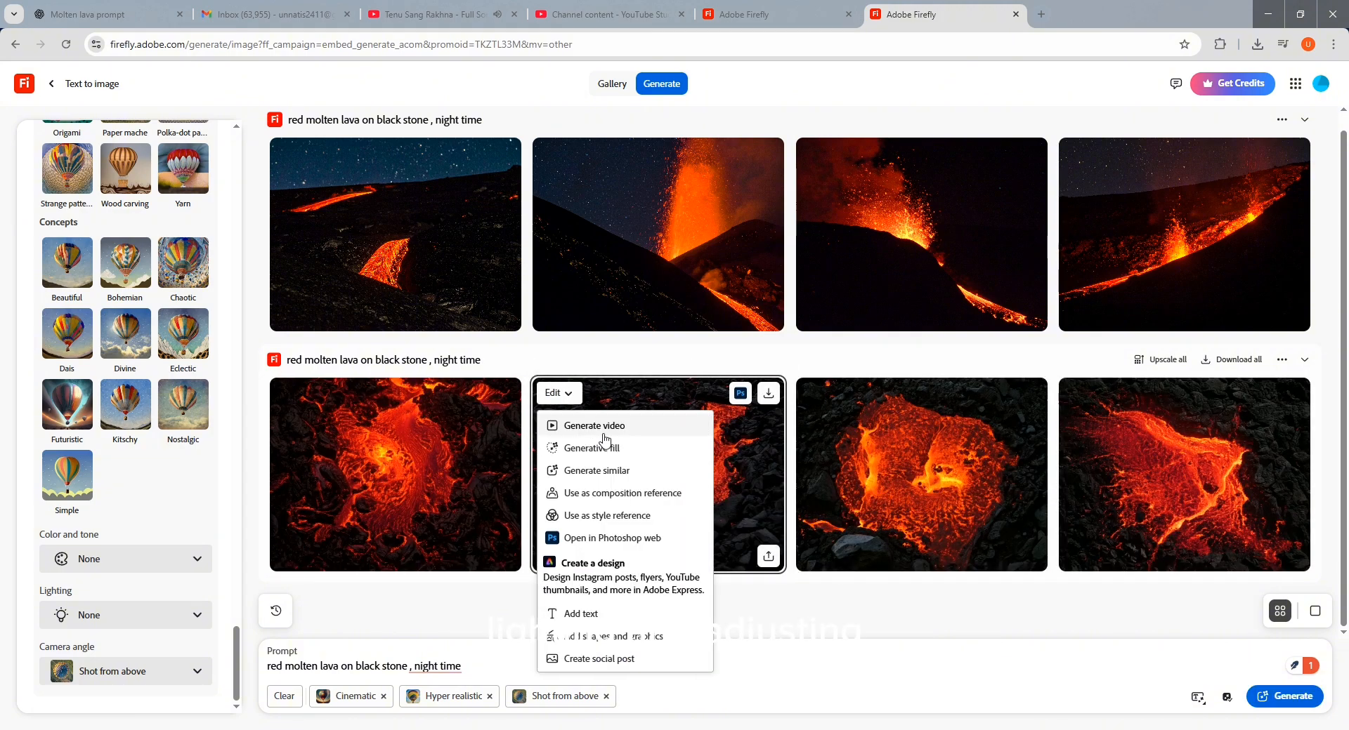
click(606, 519)
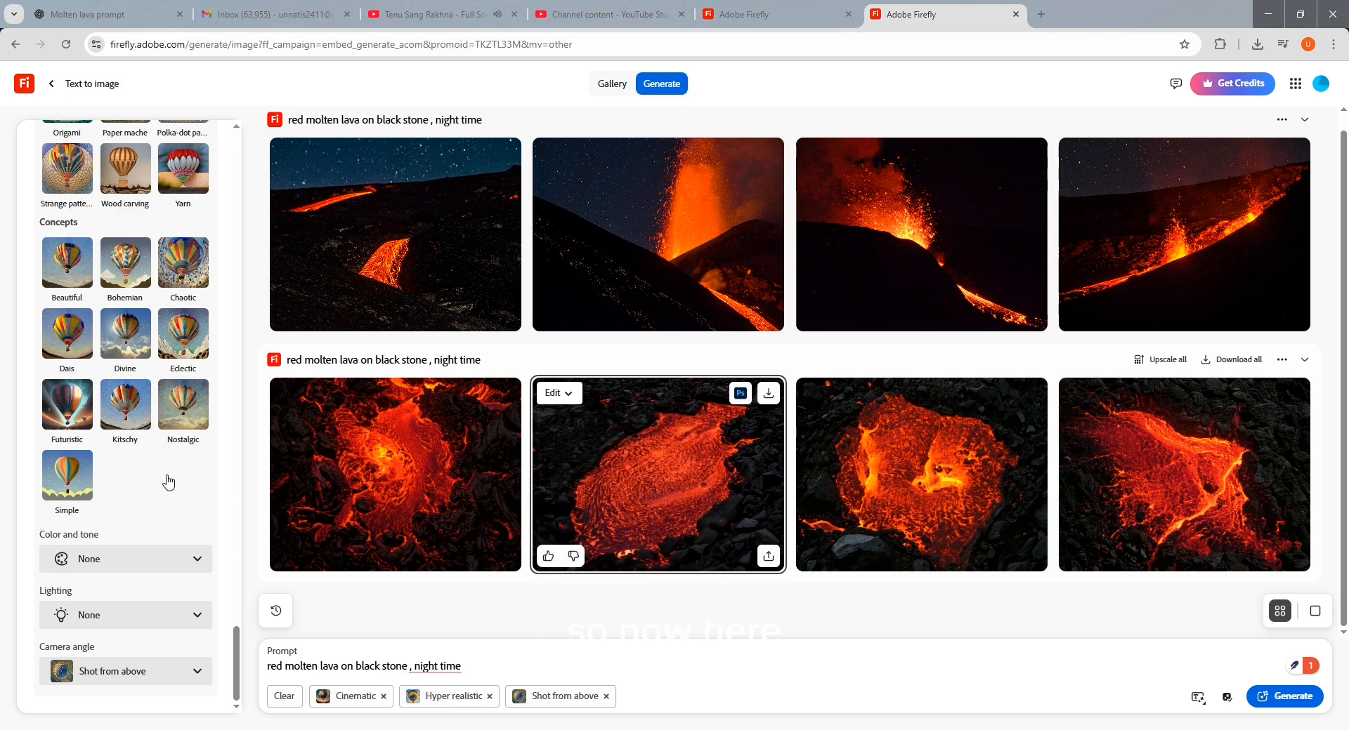
Add the saved 3D red TEDx logo from the device as the composition reference image
scroll(168, 483, up, 20)
scroll(167, 494, up, 15)
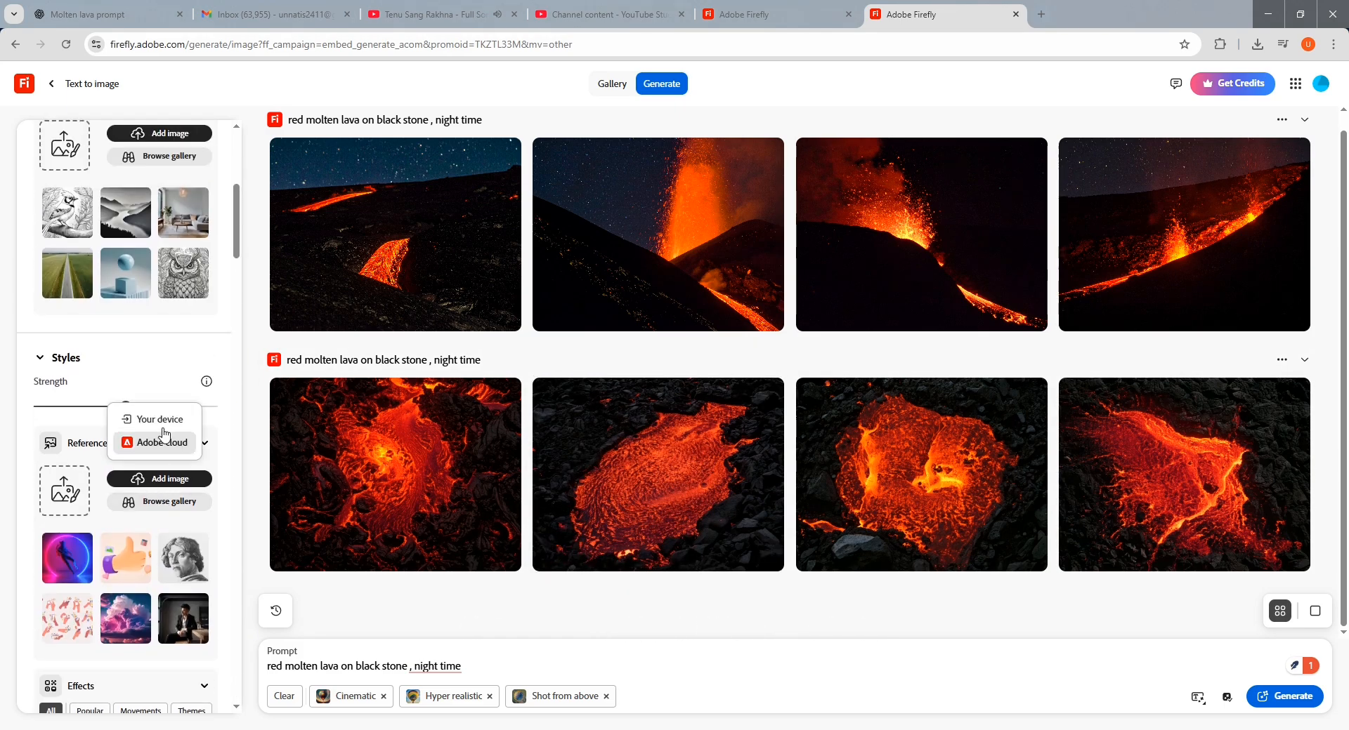
scroll(126, 442, up, 5)
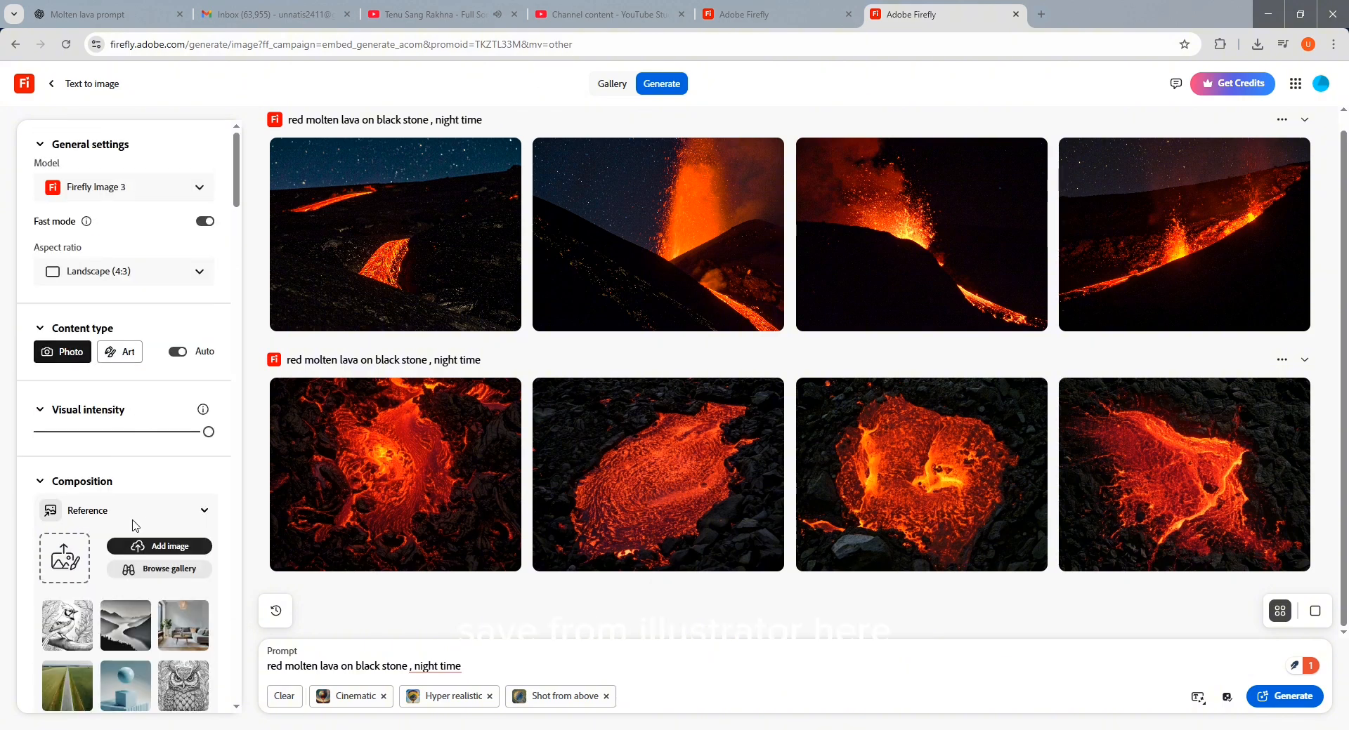
click(139, 546)
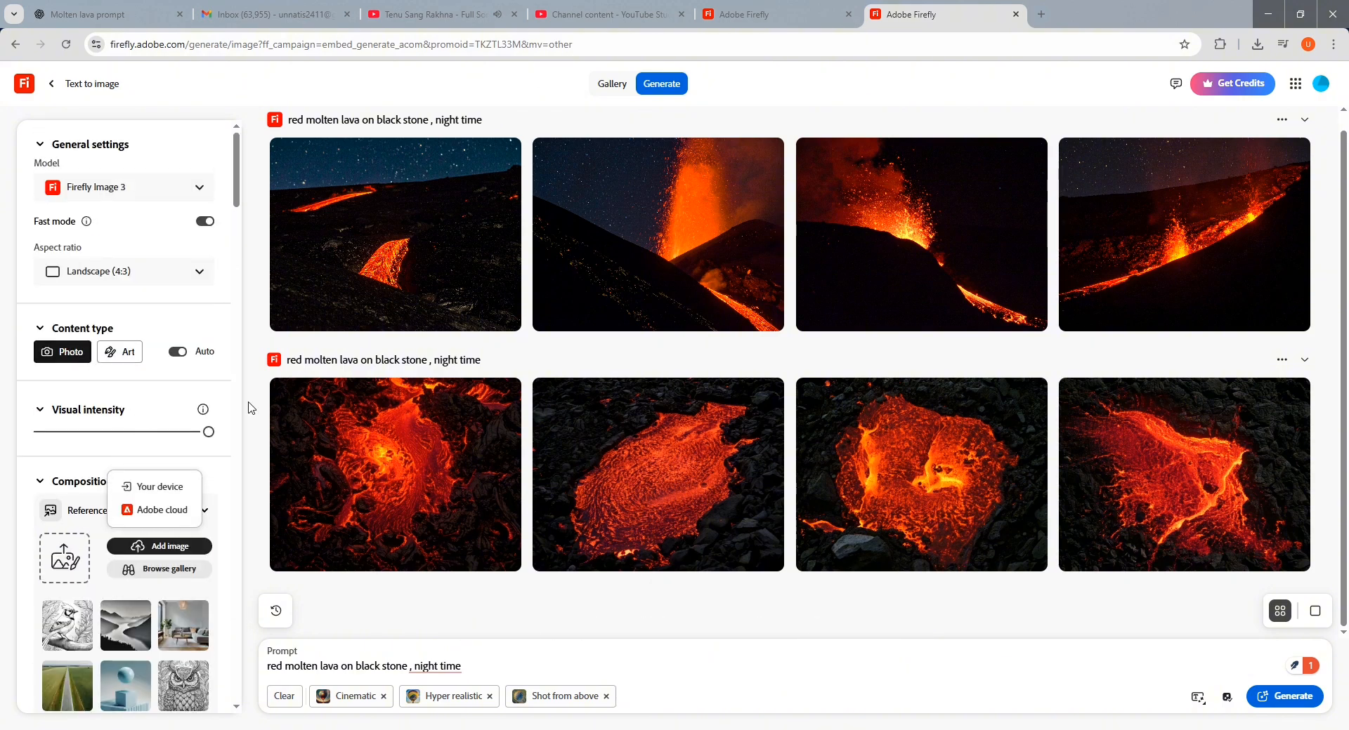
click(160, 485)
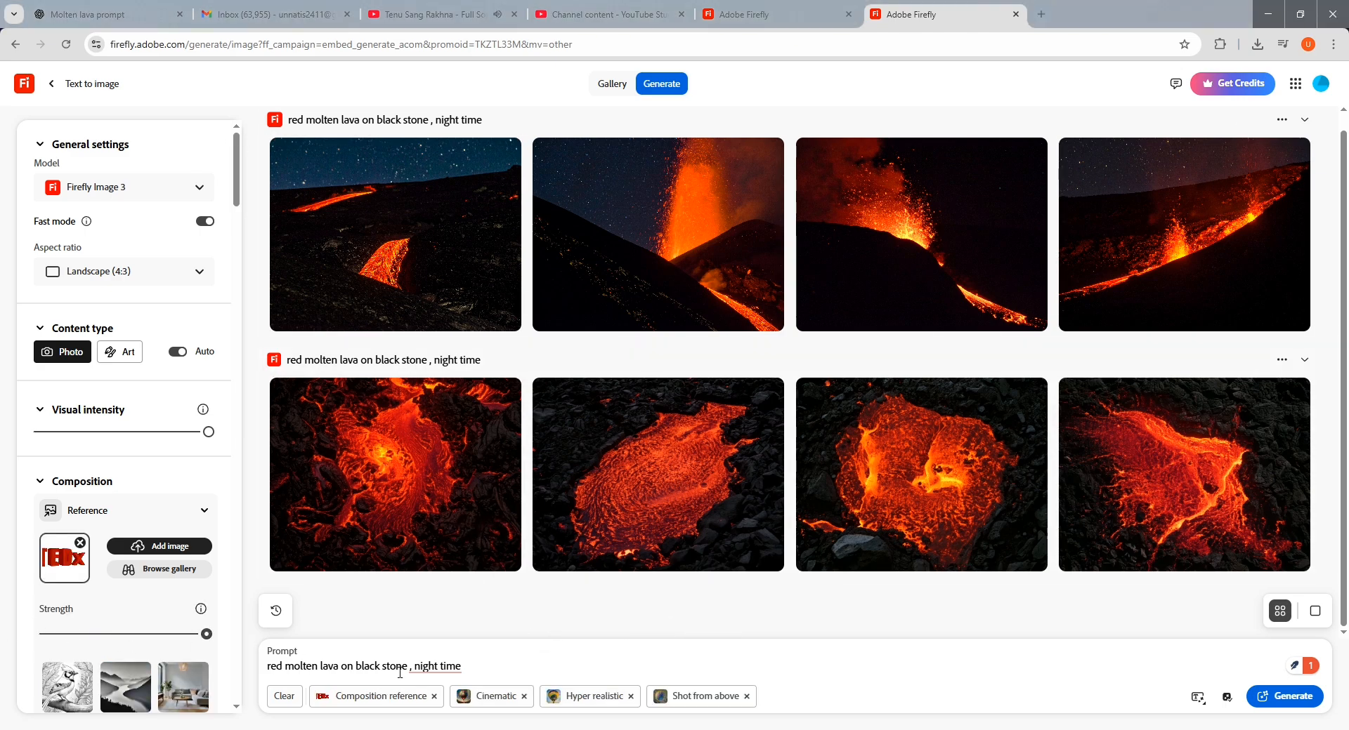
Generate molten lava images using the TEDx composition reference and preview the results enlarged
click(1290, 699)
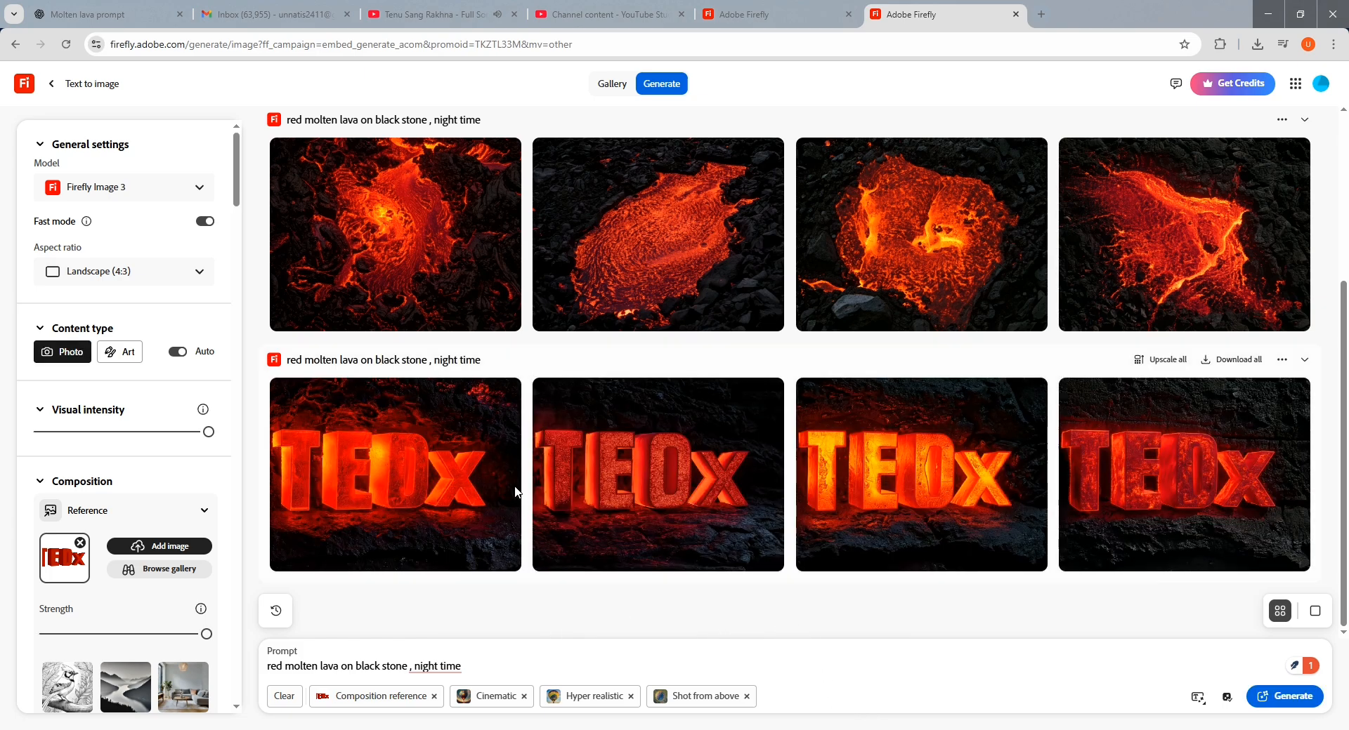
click(458, 481)
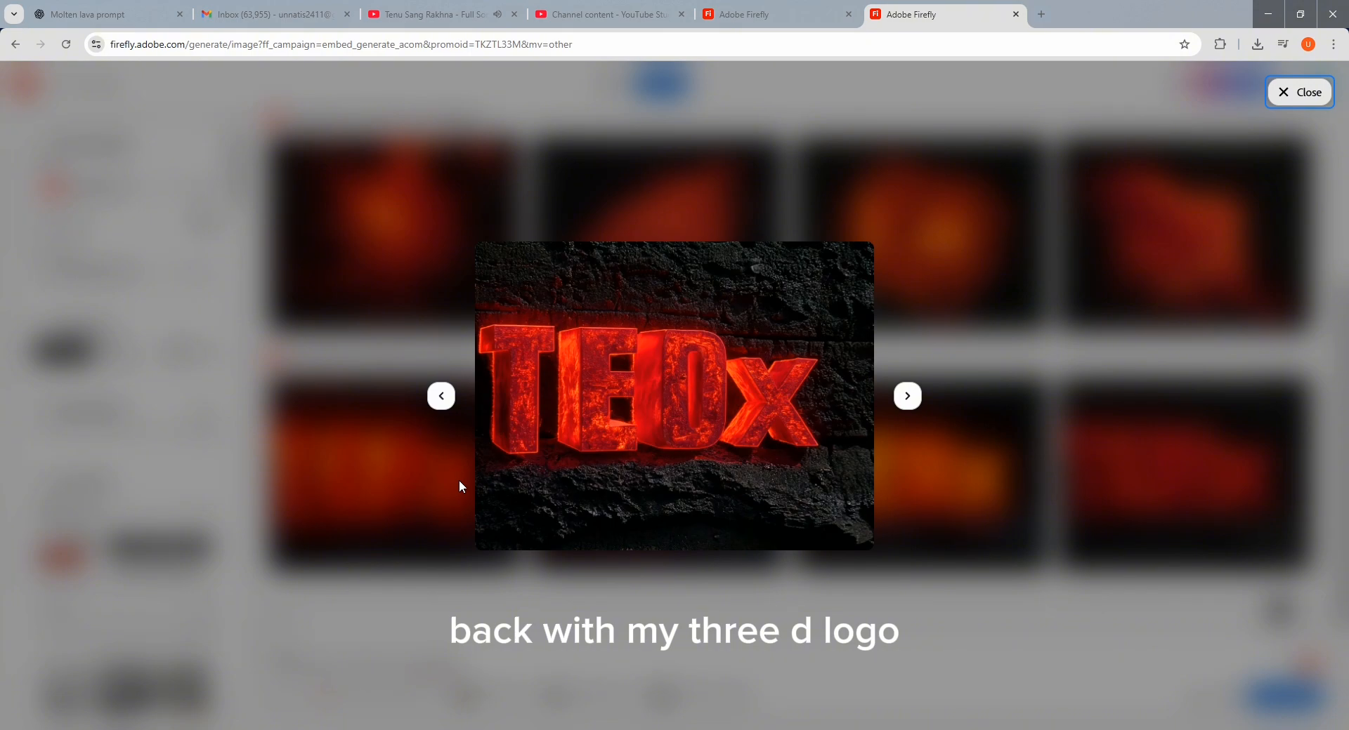
click(461, 477)
Remove the Hyper realistic effect from the prompt and generate another set of TEDx lava images
scroll(228, 548, down, 8)
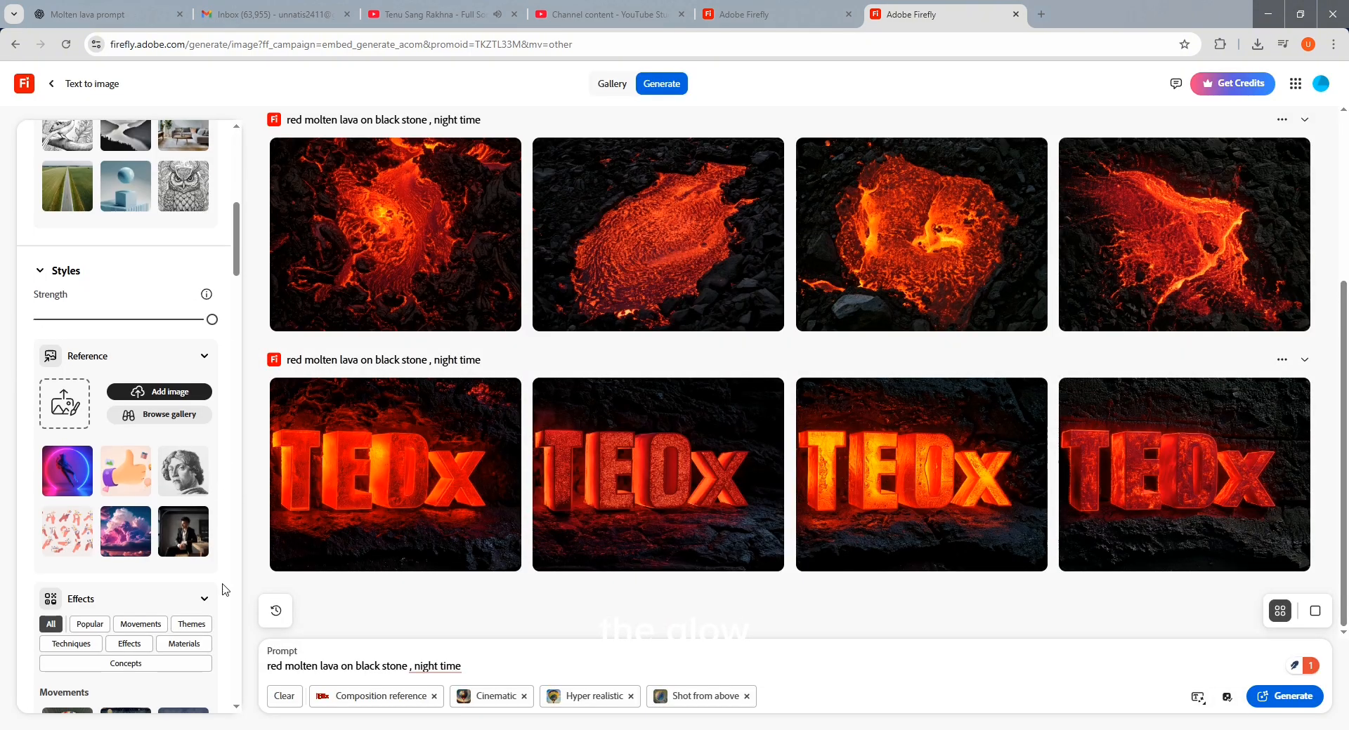
click(631, 697)
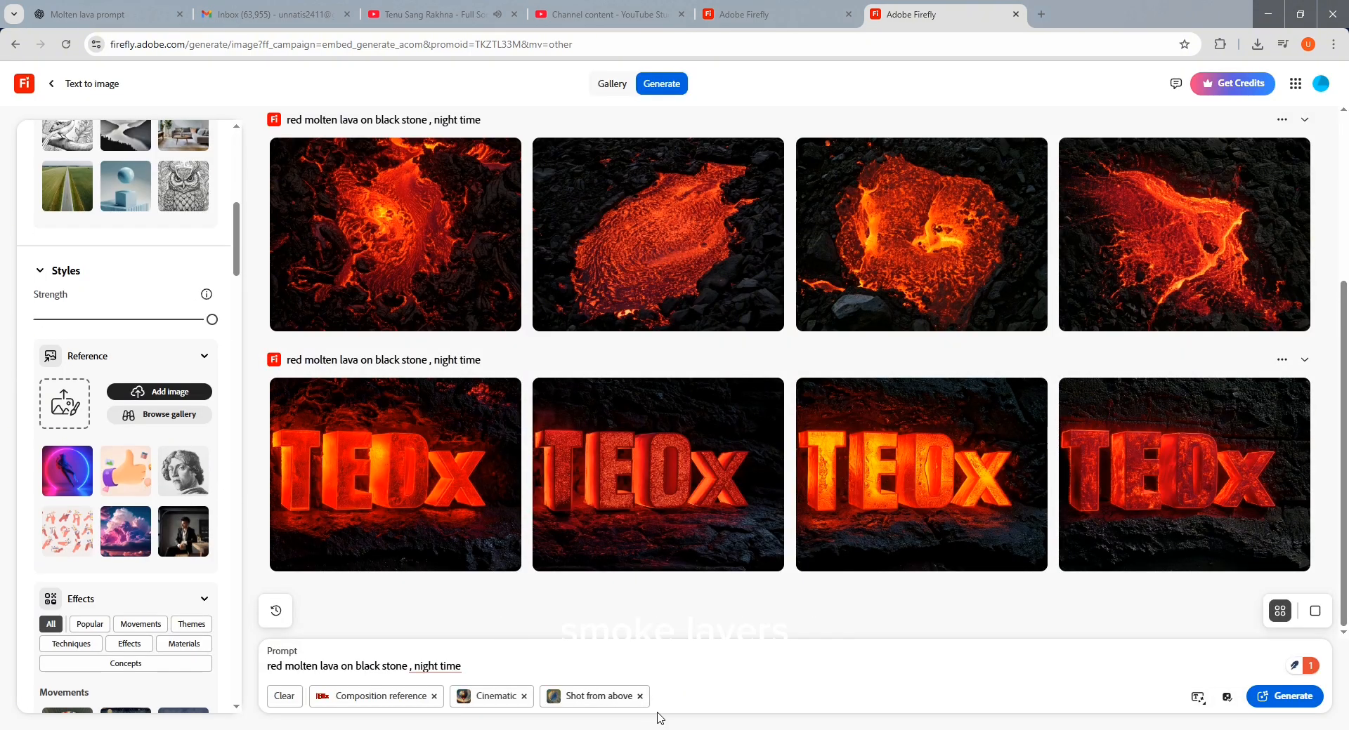
click(1264, 697)
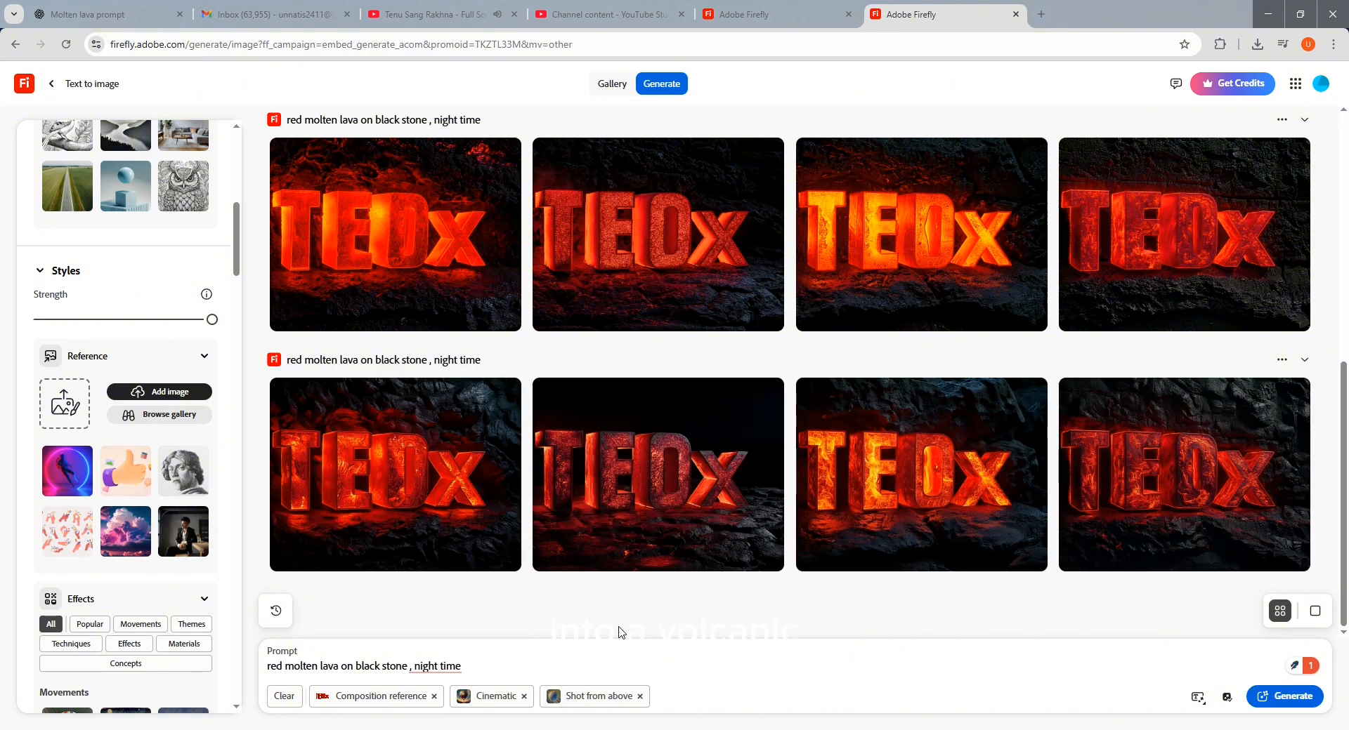
Inspect the newly generated TEDx lava images in the enlarged preview, and close it
click(428, 478)
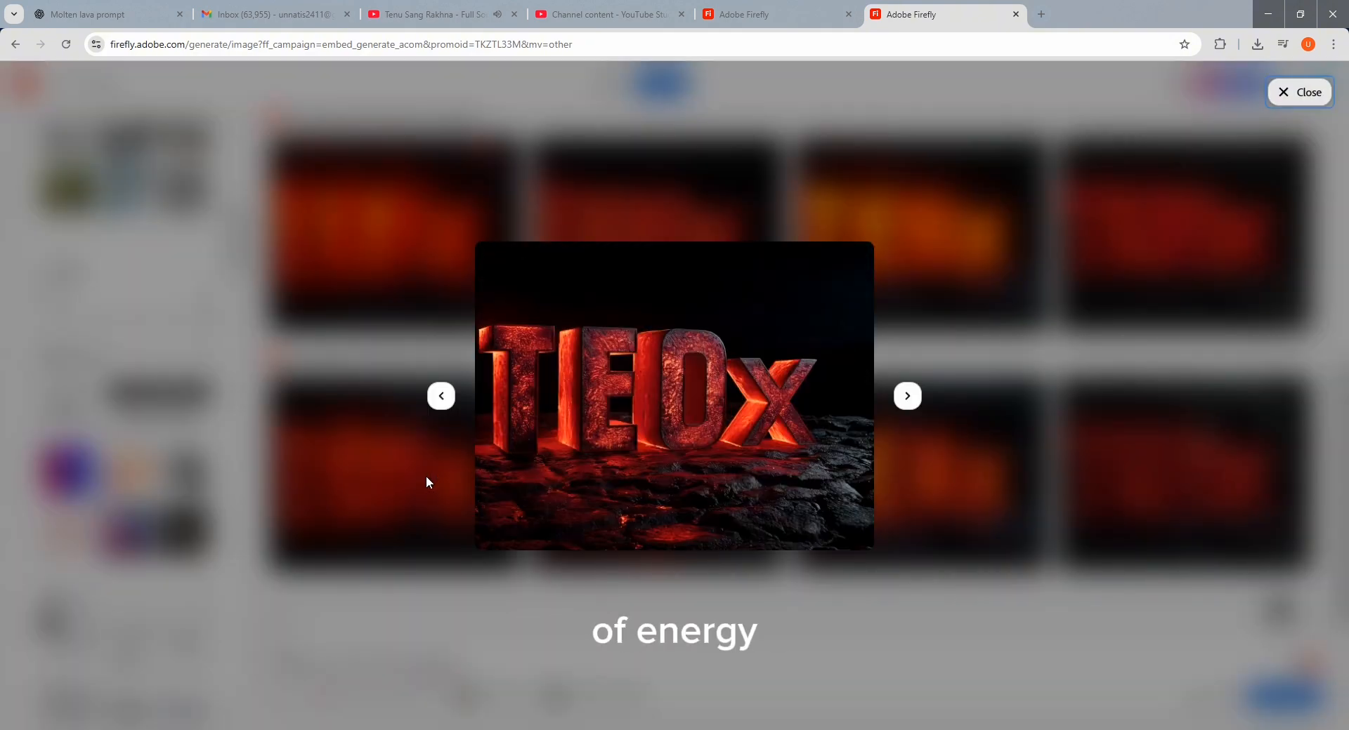
key(Right)
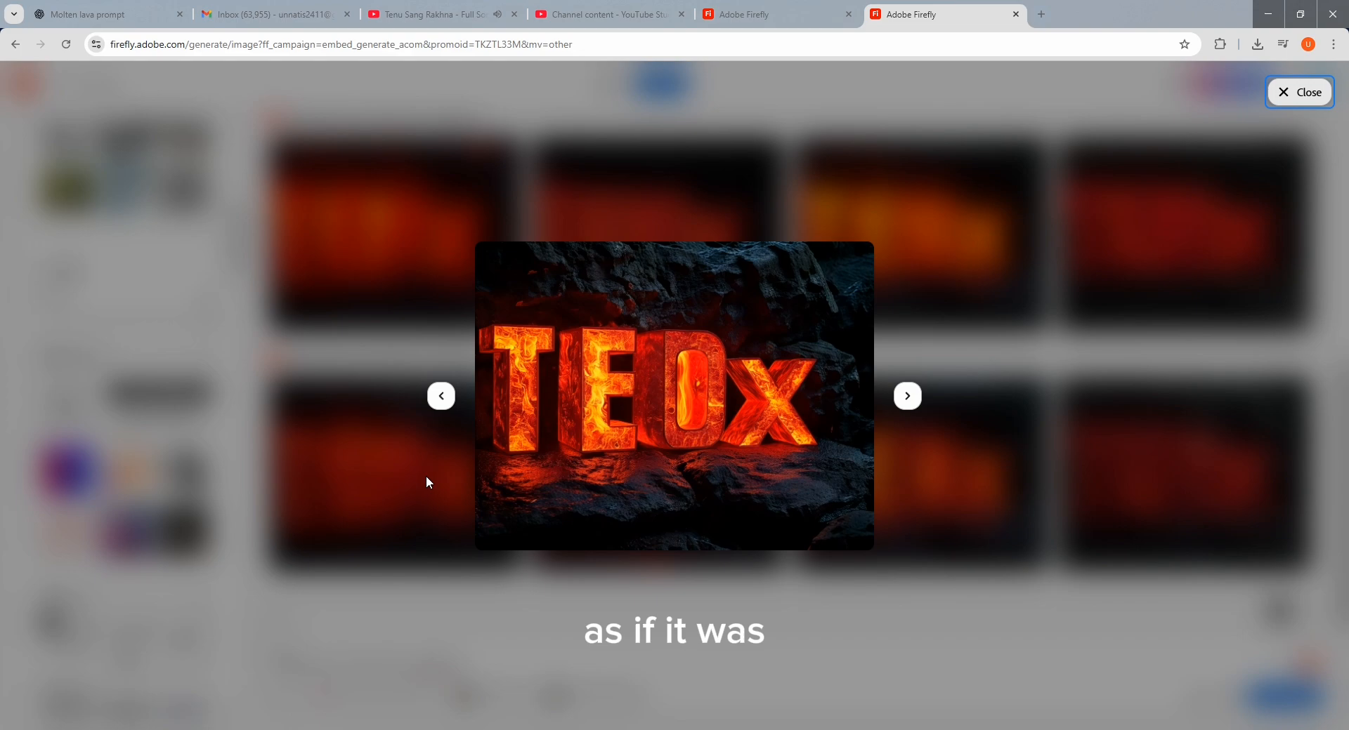
key(Escape)
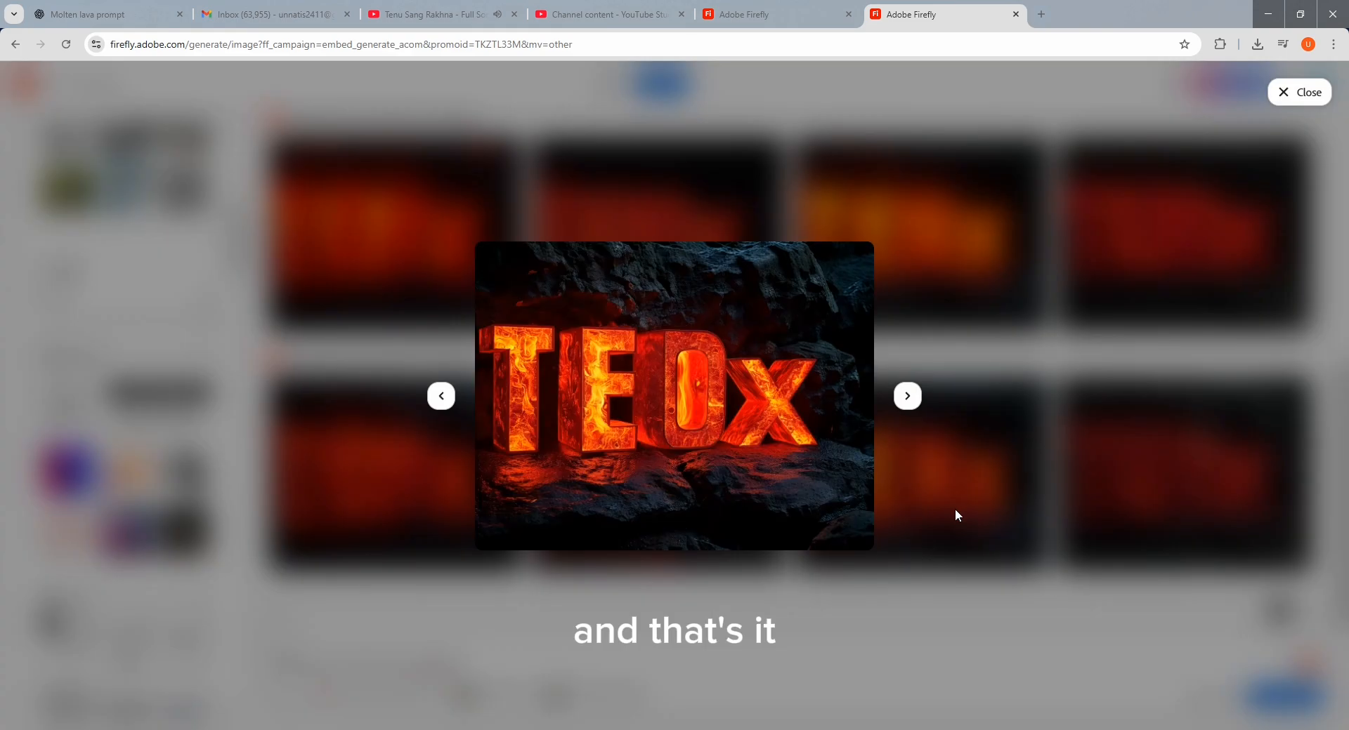
click(955, 509)
click(989, 546)
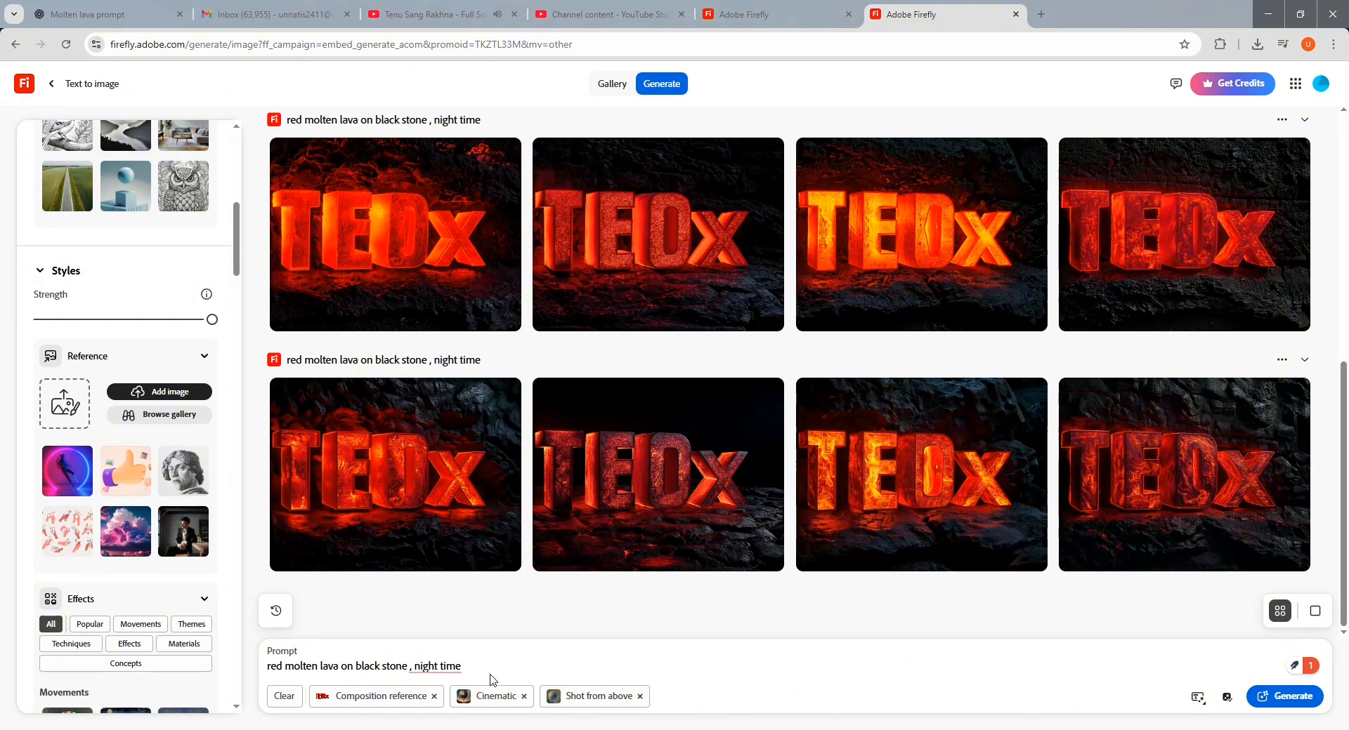
Remove the Shot from above camera angle and generate a further set of TEDx lava images with only the Cinematic effect
click(469, 675)
click(639, 696)
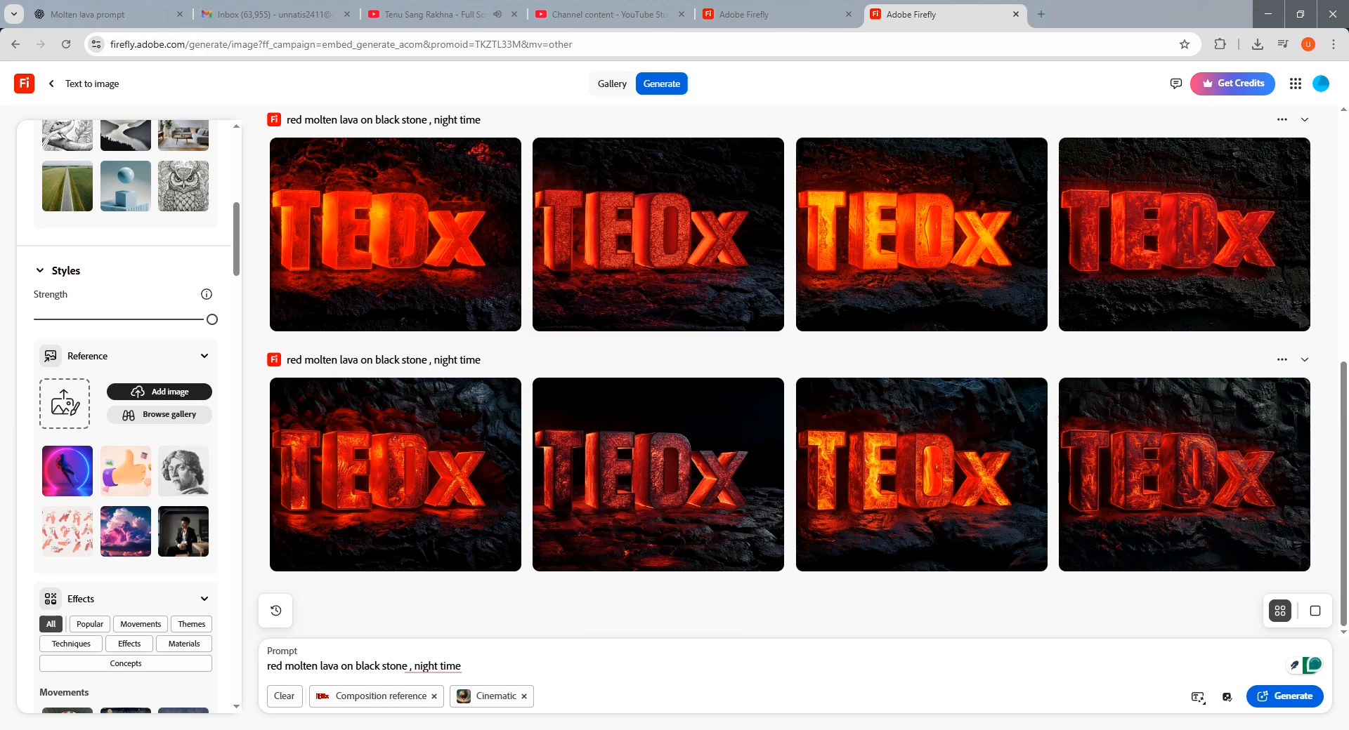
click(1284, 696)
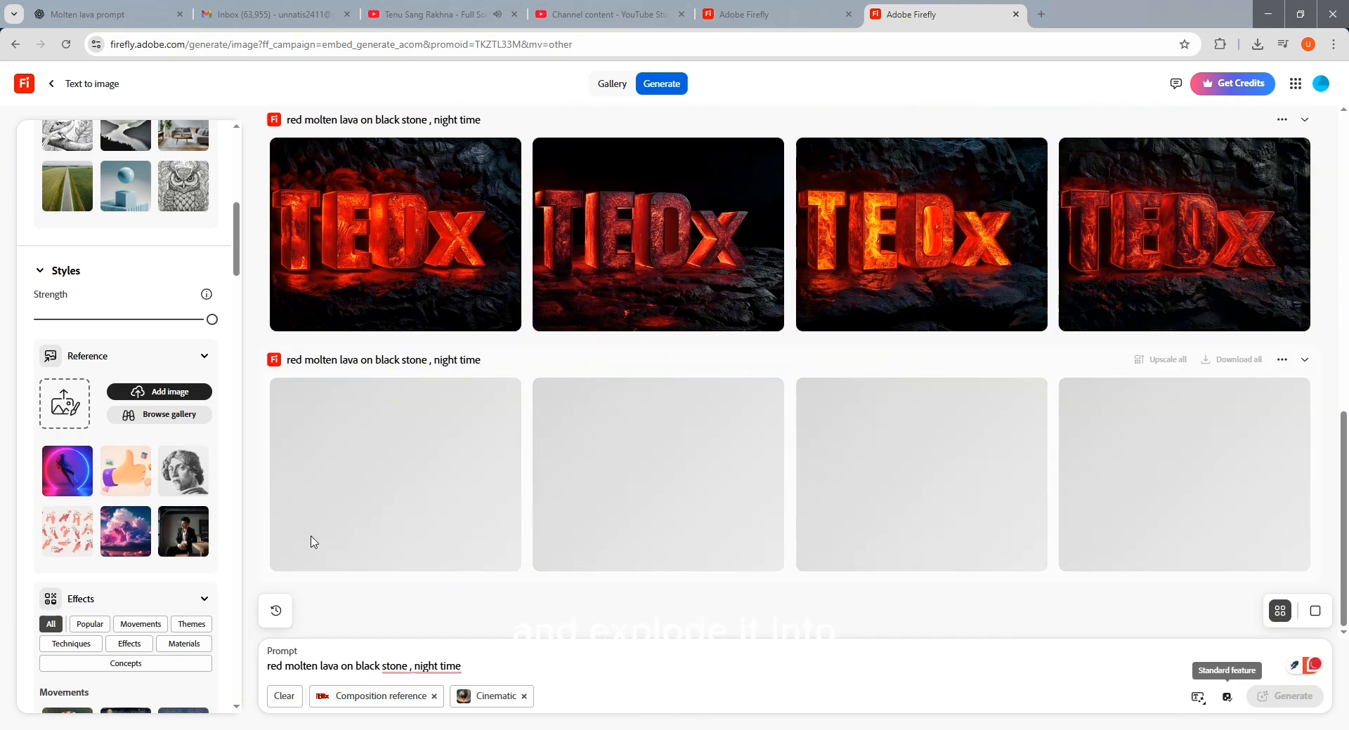
mouse_move(886, 204)
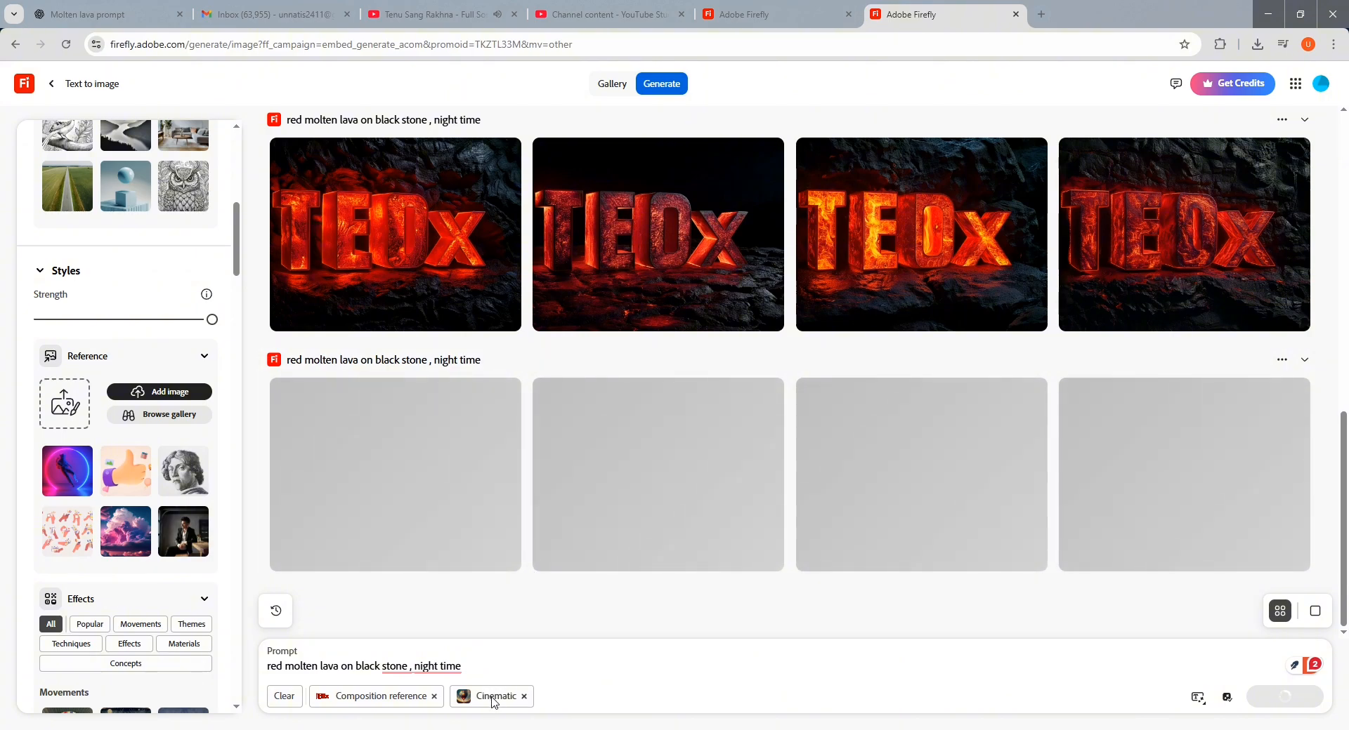
scroll(156, 537, down, 15)
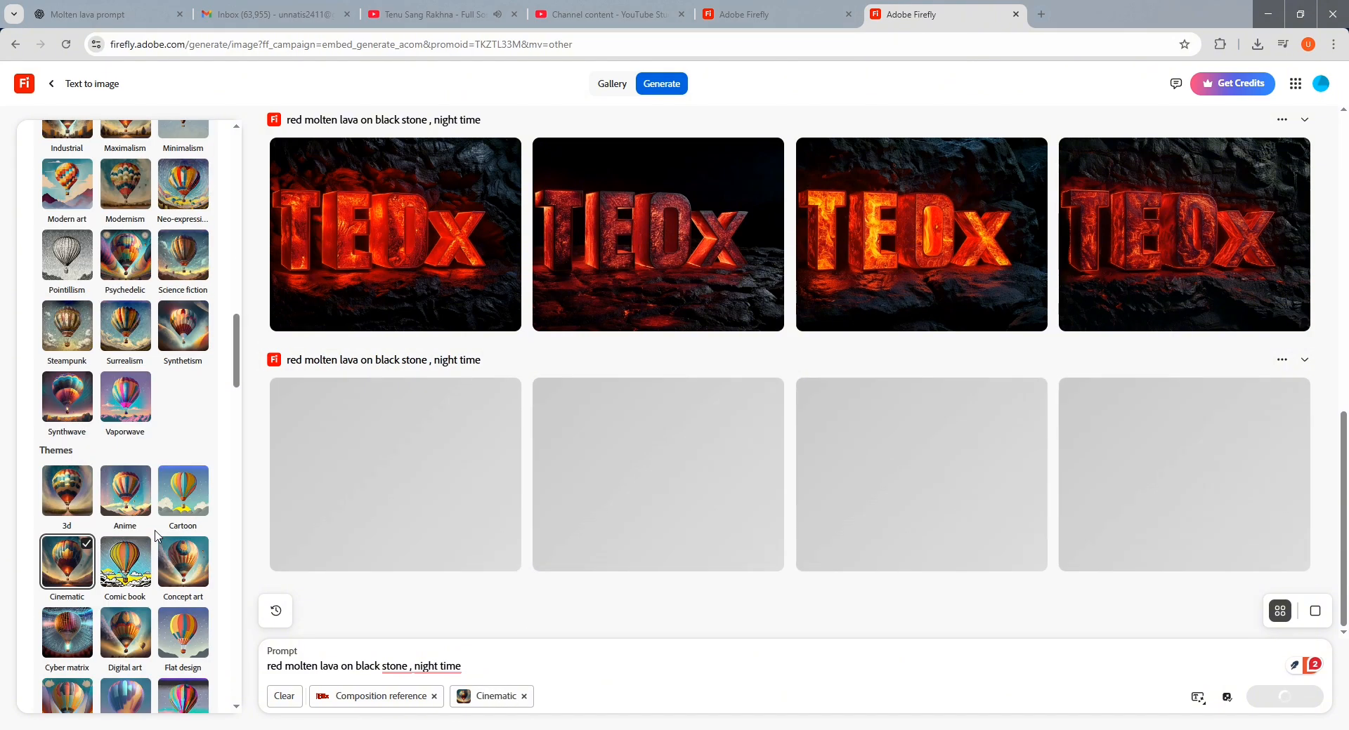
scroll(156, 537, down, 10)
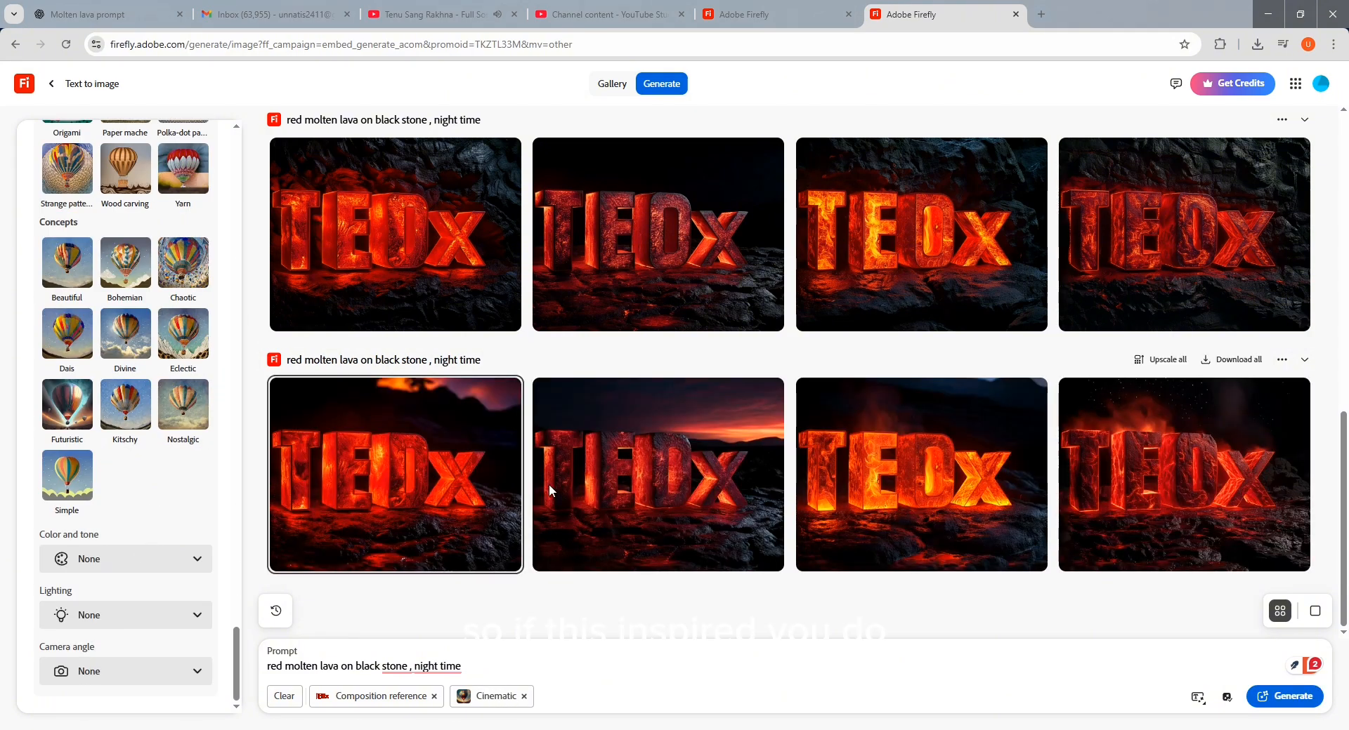
Examine the latest TEDx lava images one after another in the enlarged preview
click(890, 453)
key(Left)
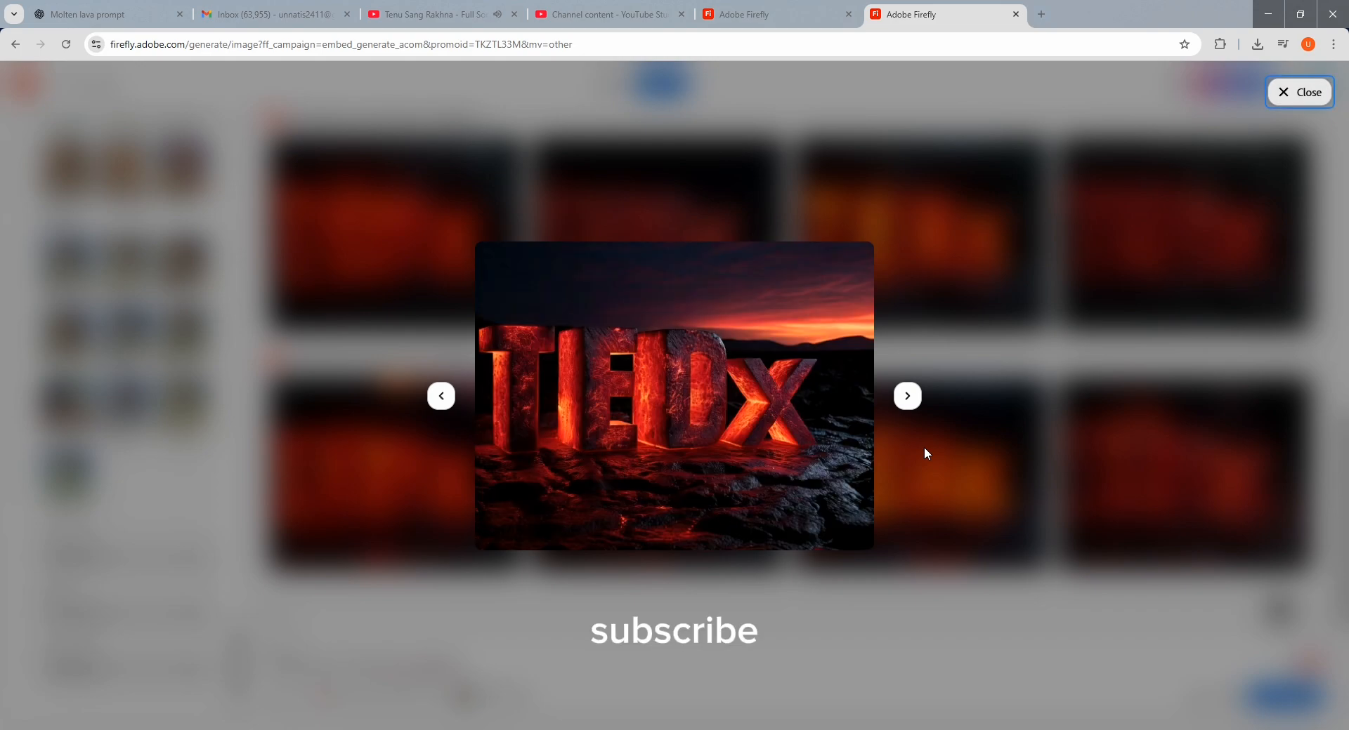
key(Left)
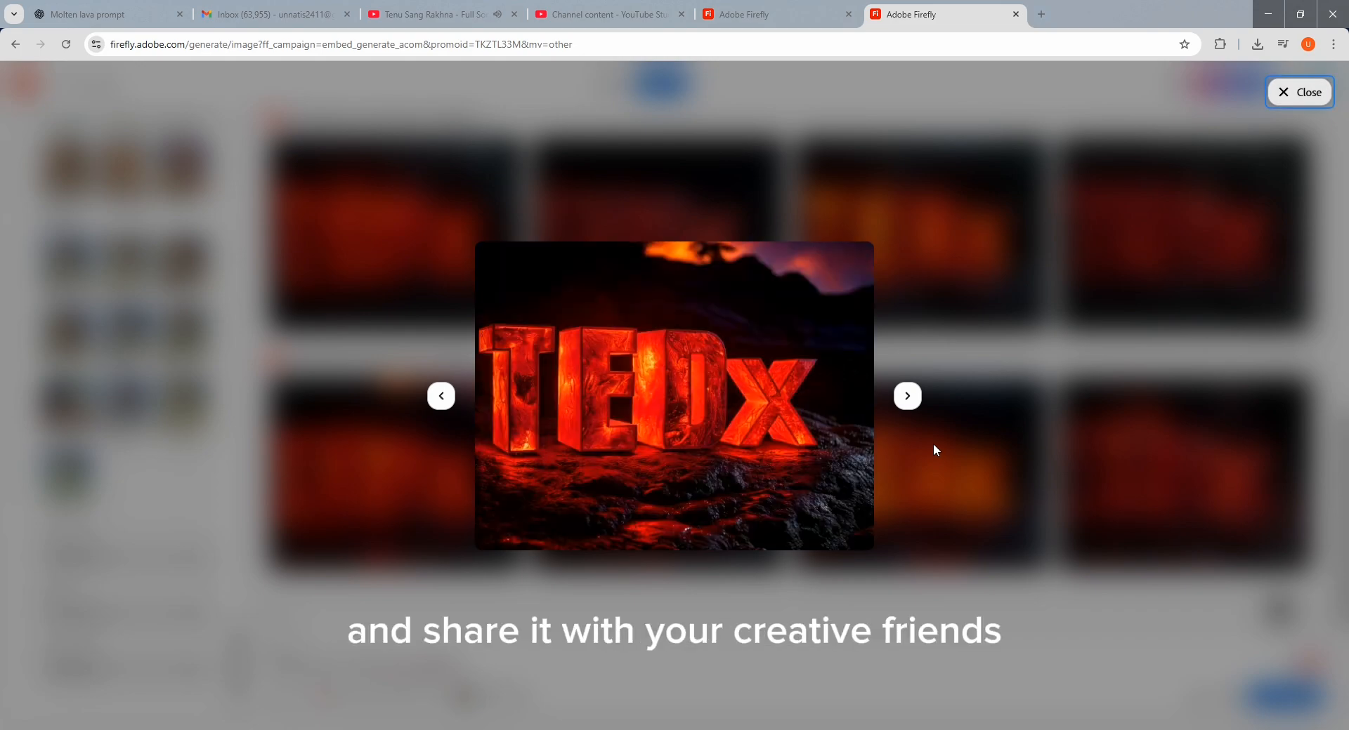